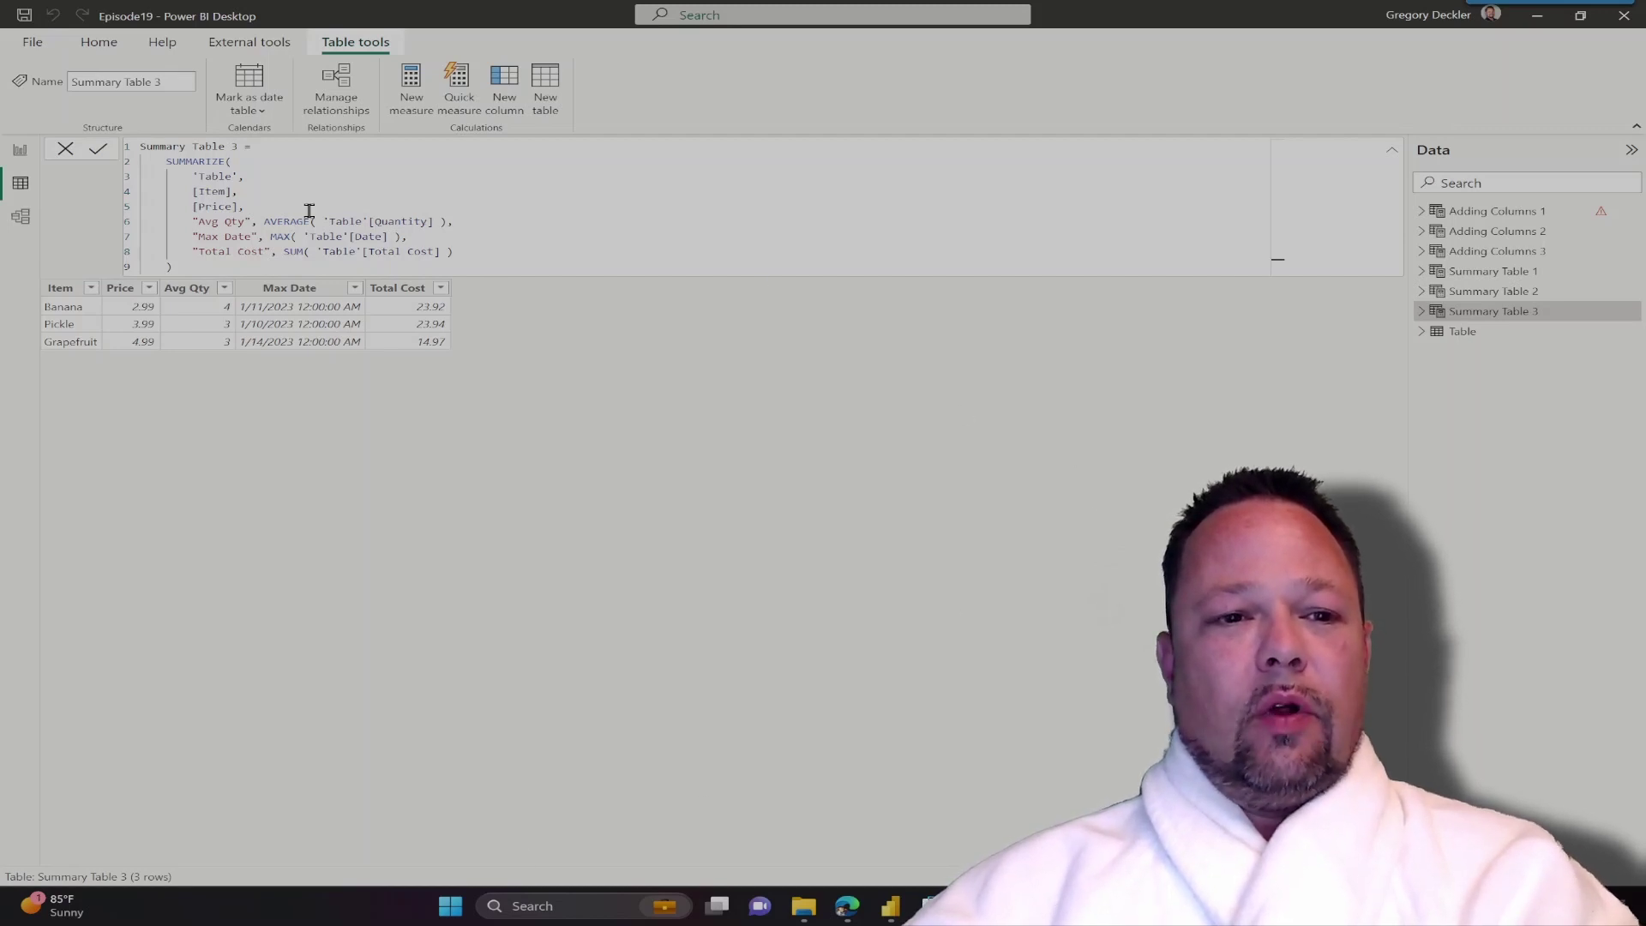
- Walk through the Summary Table 3 SUMMARIZE formula: its 'Table' argument, Avg Qty column and closing bracket
{"action": "double_click", "coordinate": [189, 162]}
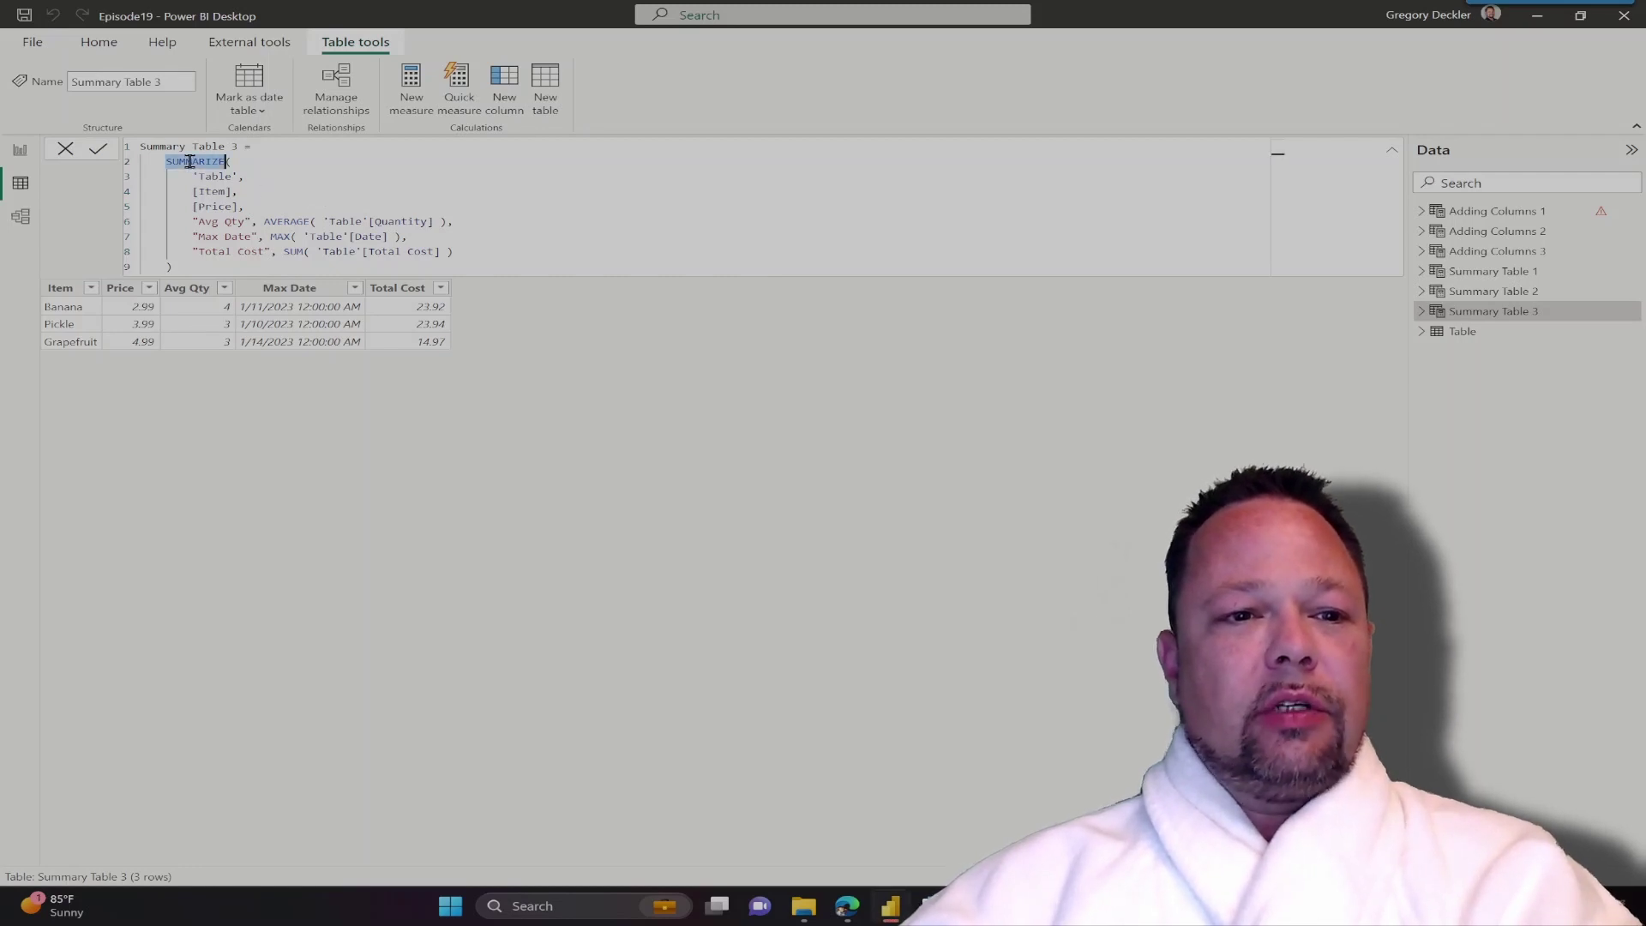
{"action": "left_click", "coordinate": [250, 176]}
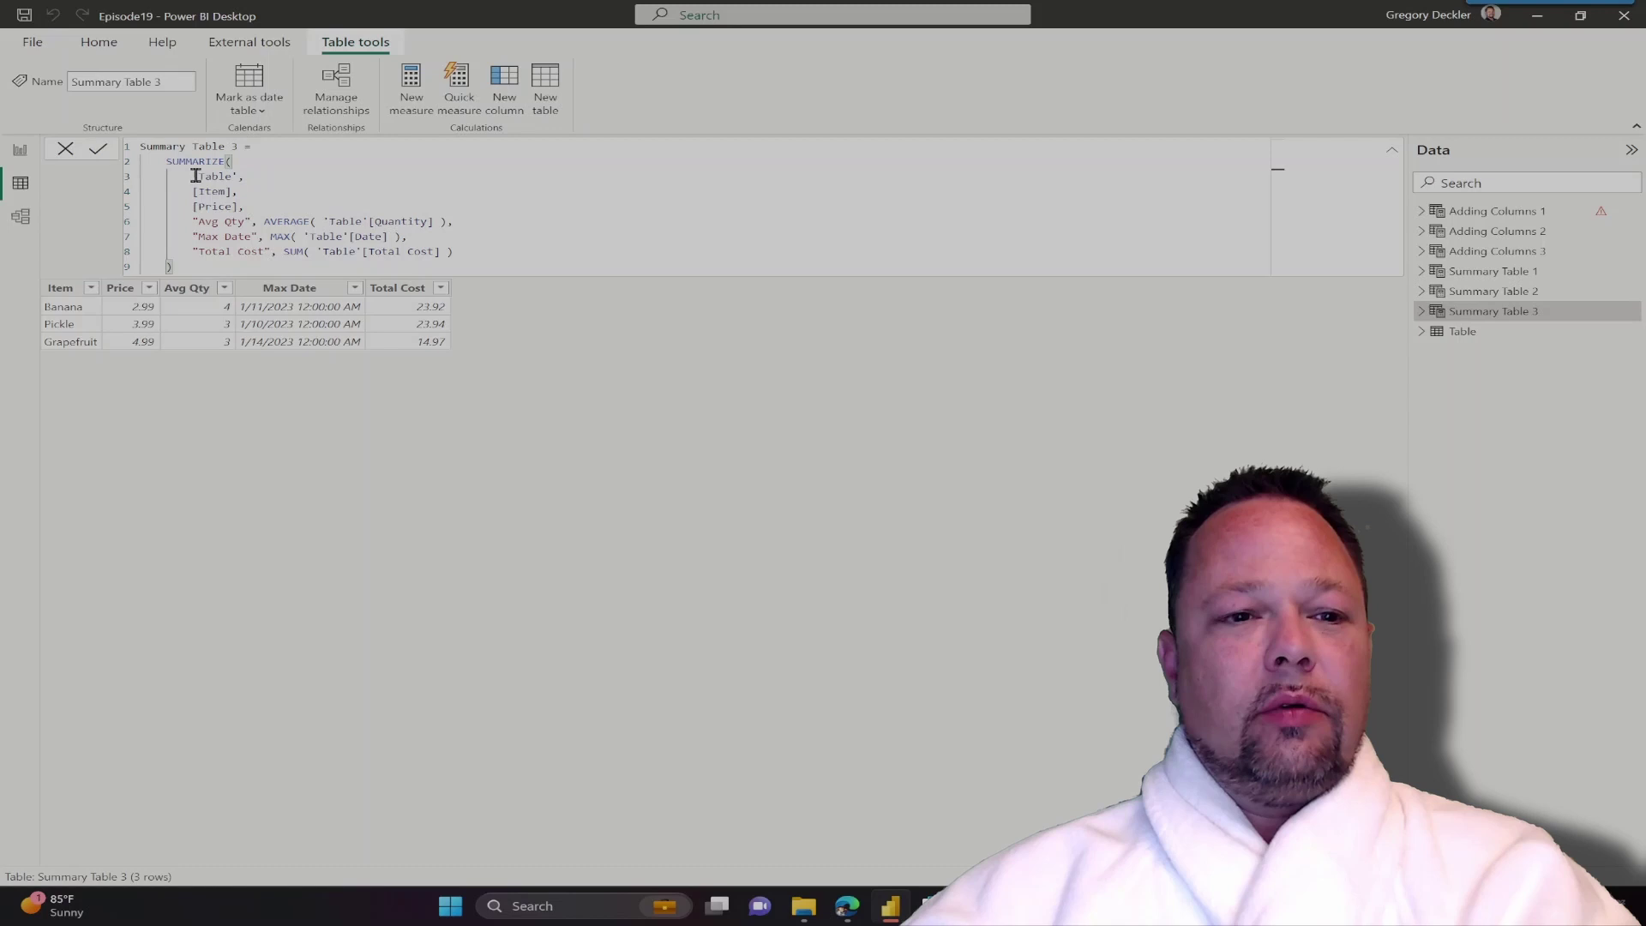
{"action": "left_click_drag", "start_coordinate": [198, 175], "coordinate": [224, 177]}
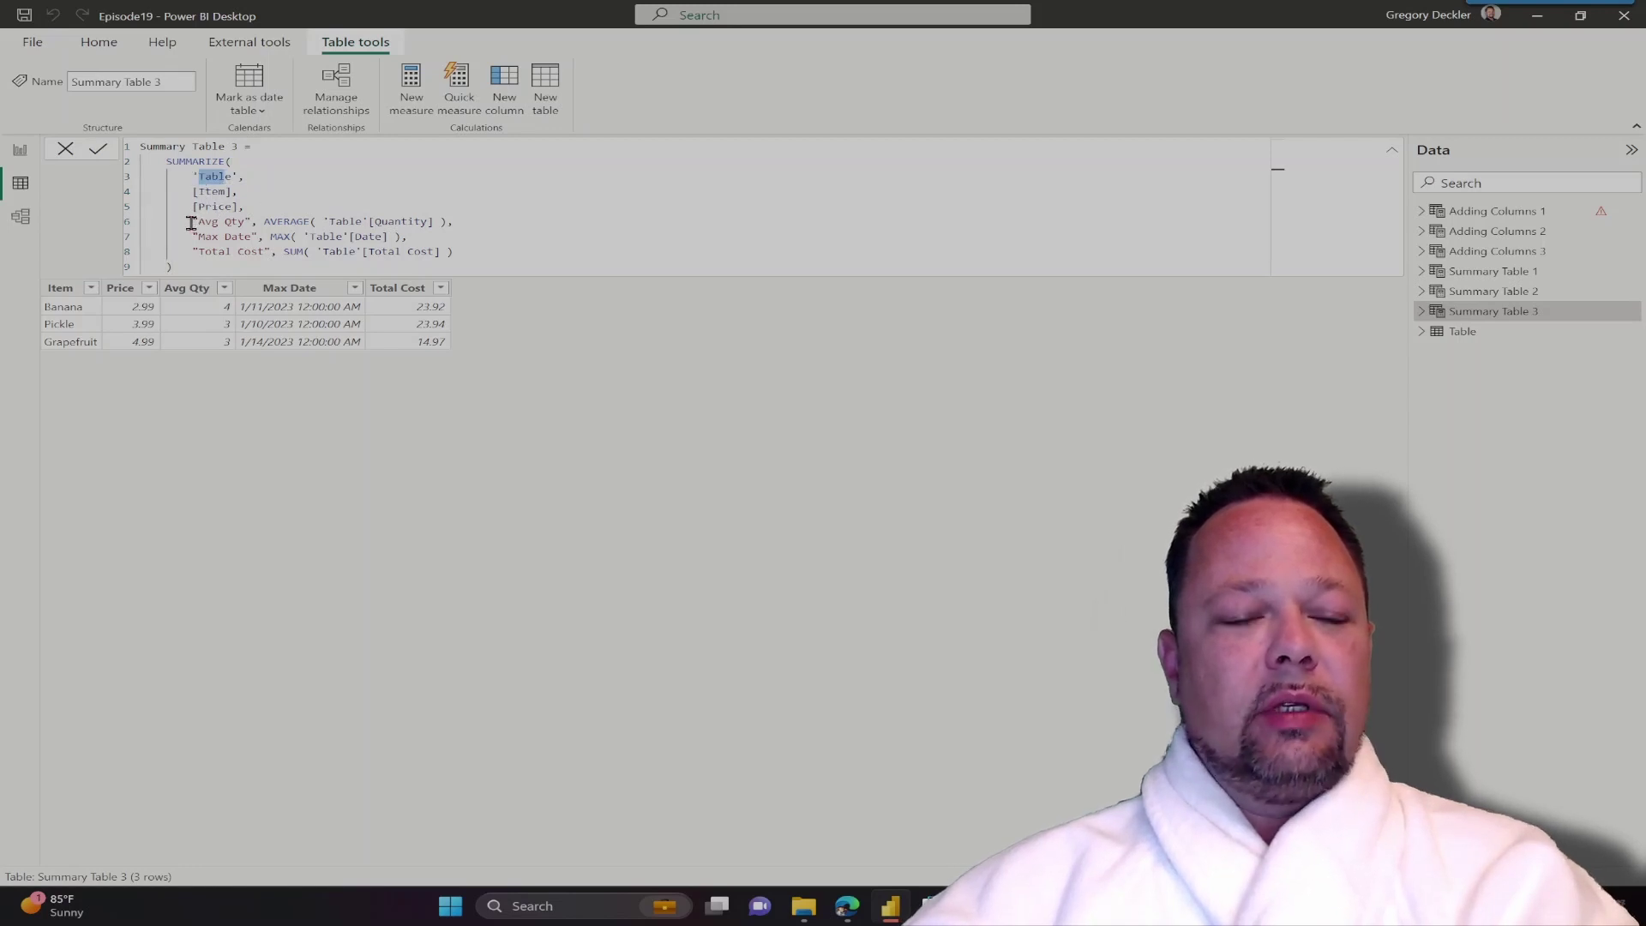
{"action": "left_click_drag", "start_coordinate": [190, 222], "coordinate": [264, 253]}
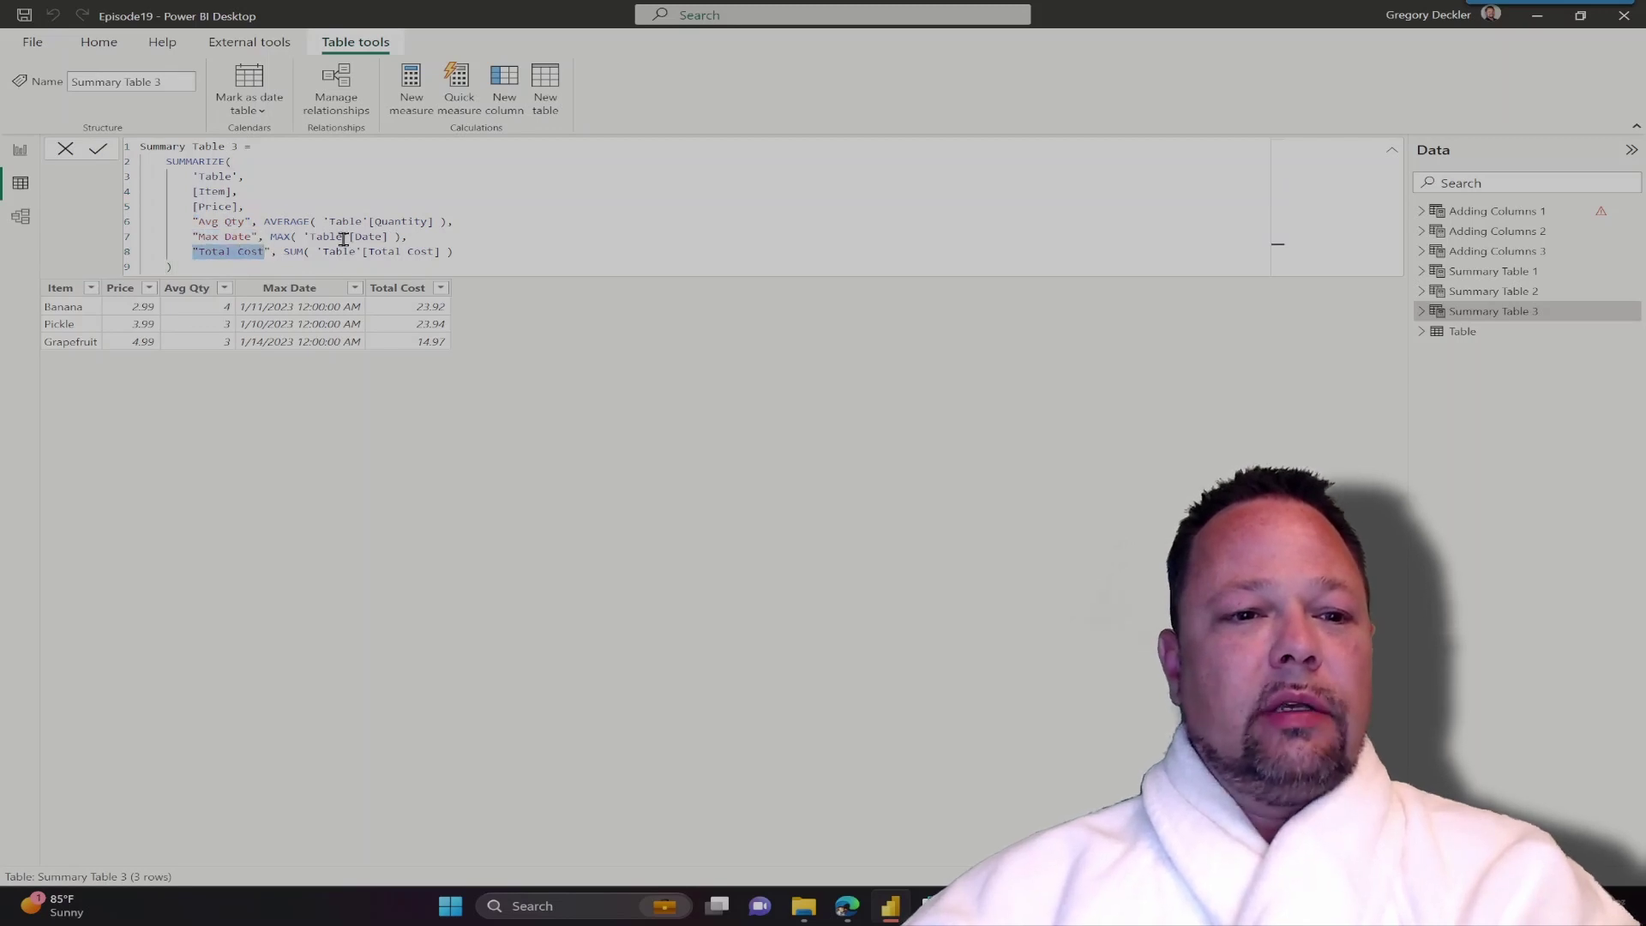
{"action": "left_click", "coordinate": [235, 268]}
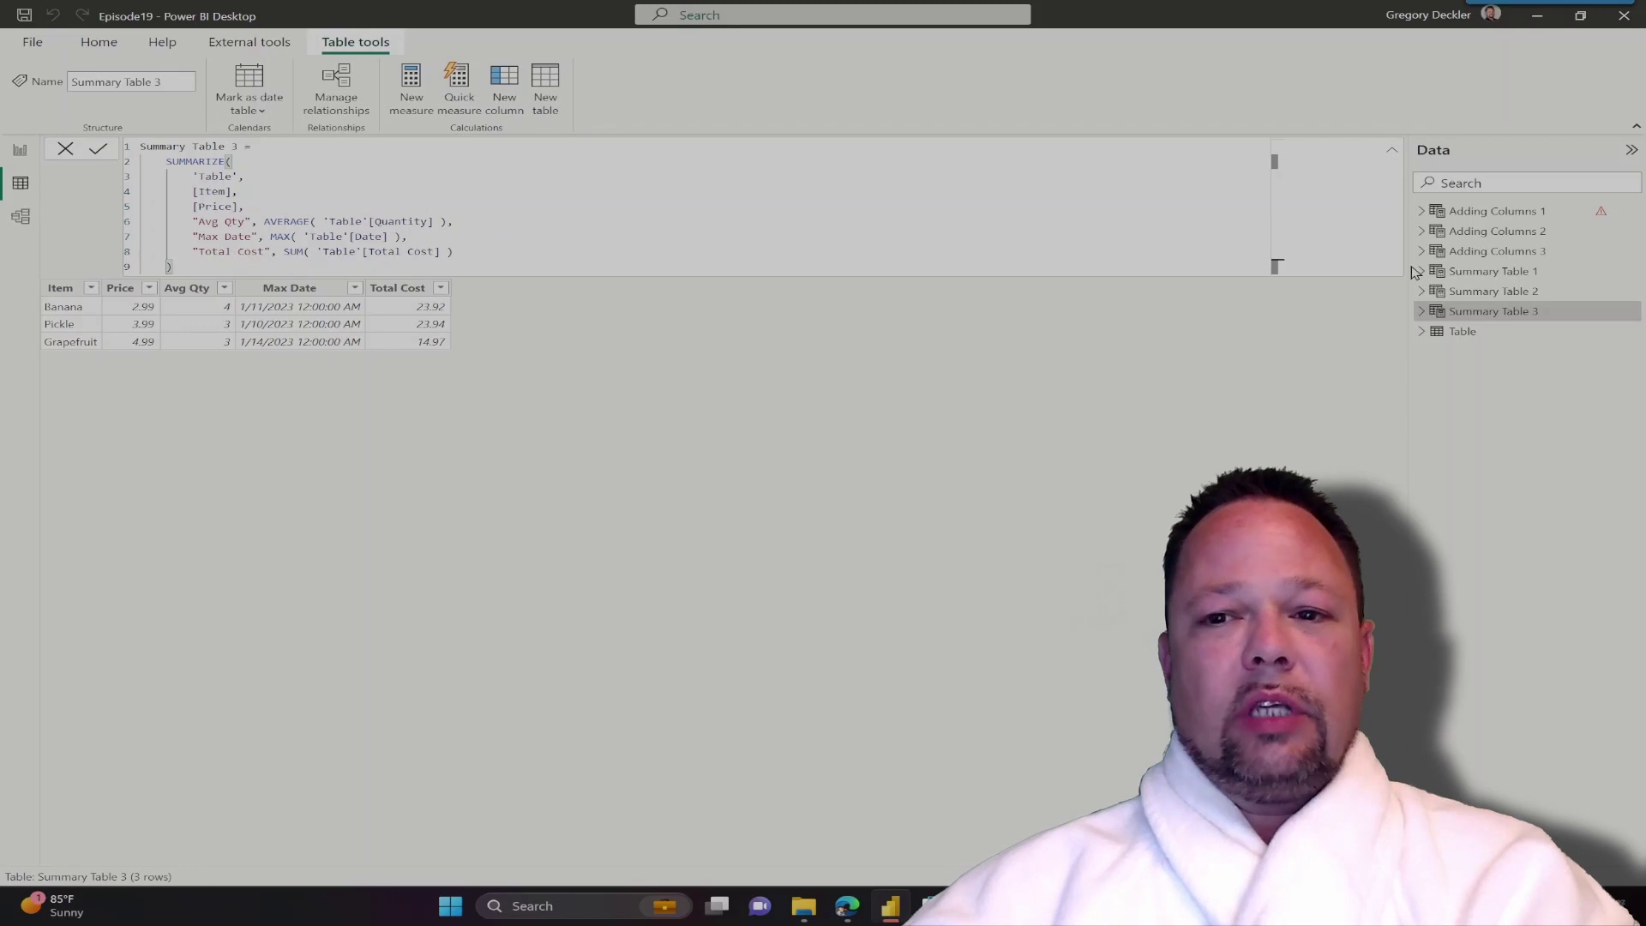
{"action": "left_click", "coordinate": [1492, 215]}
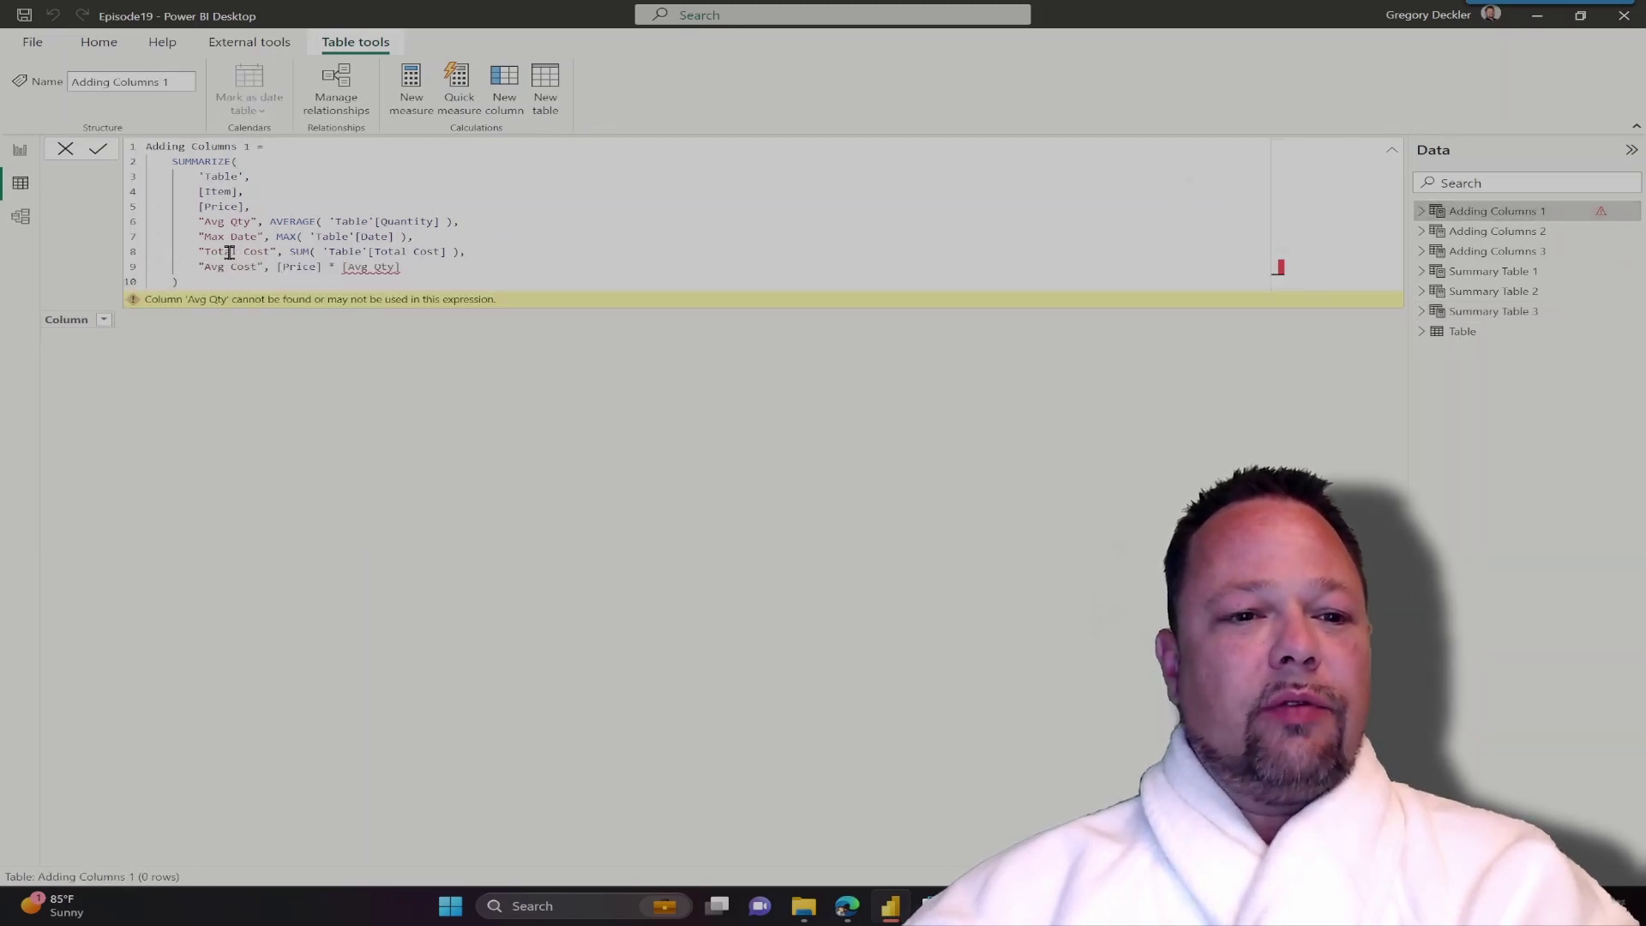
{"action": "left_click_drag", "start_coordinate": [199, 267], "coordinate": [321, 267]}
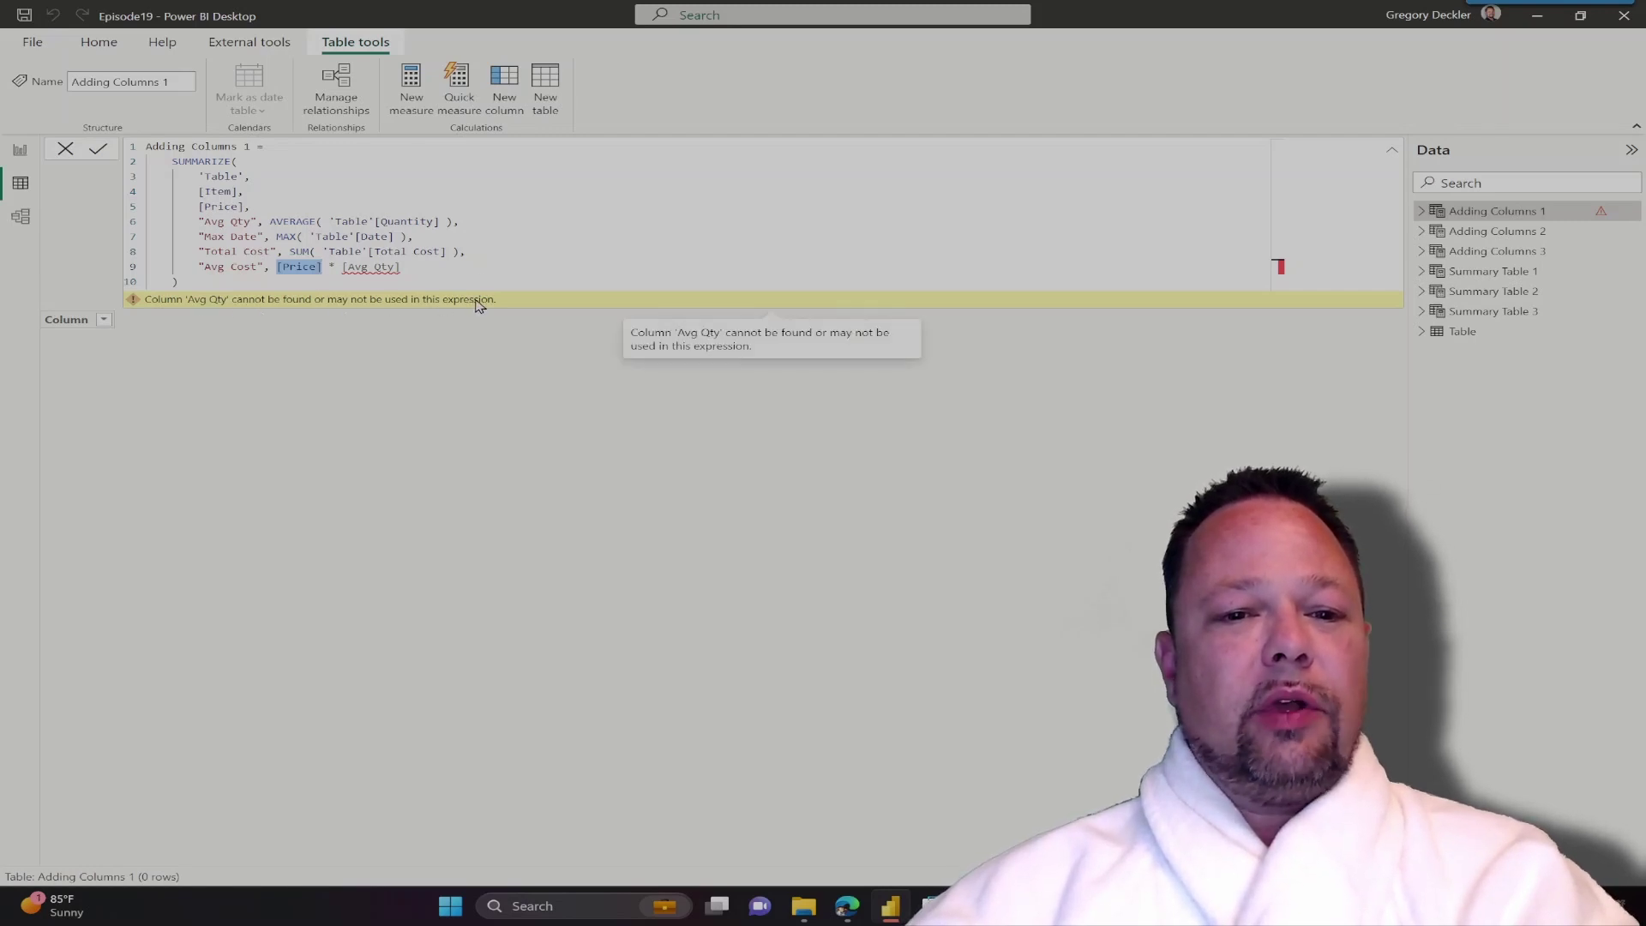
{"action": "left_click", "coordinate": [471, 267]}
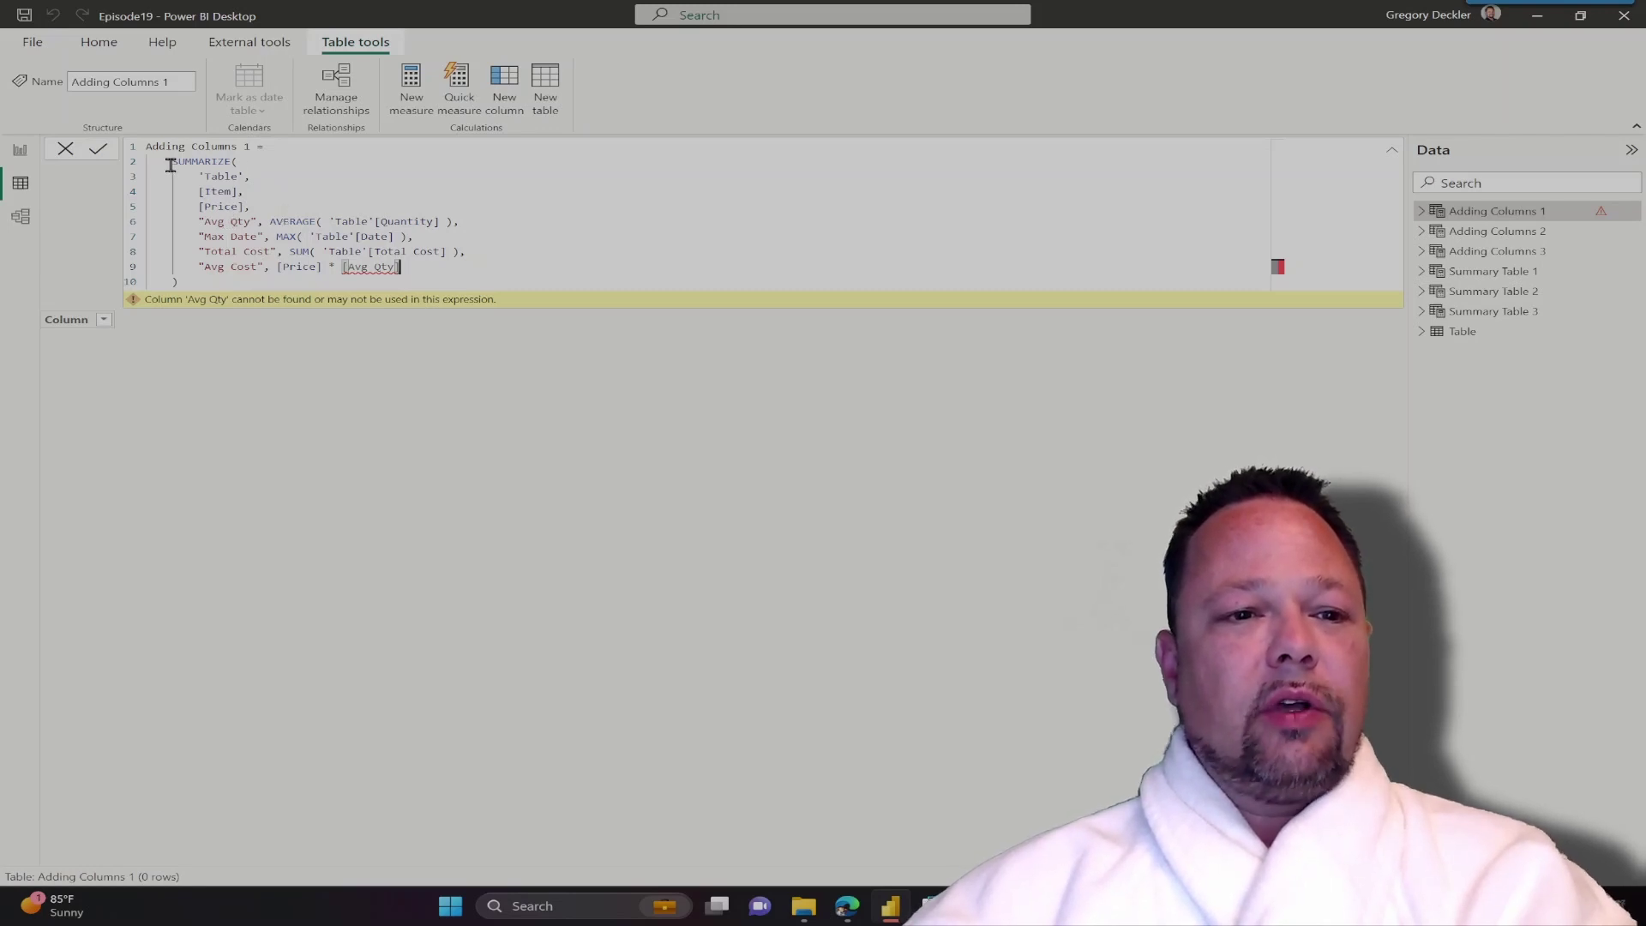
{"action": "left_click_drag", "start_coordinate": [170, 164], "coordinate": [191, 280]}
{"action": "left_click", "coordinate": [234, 277]}
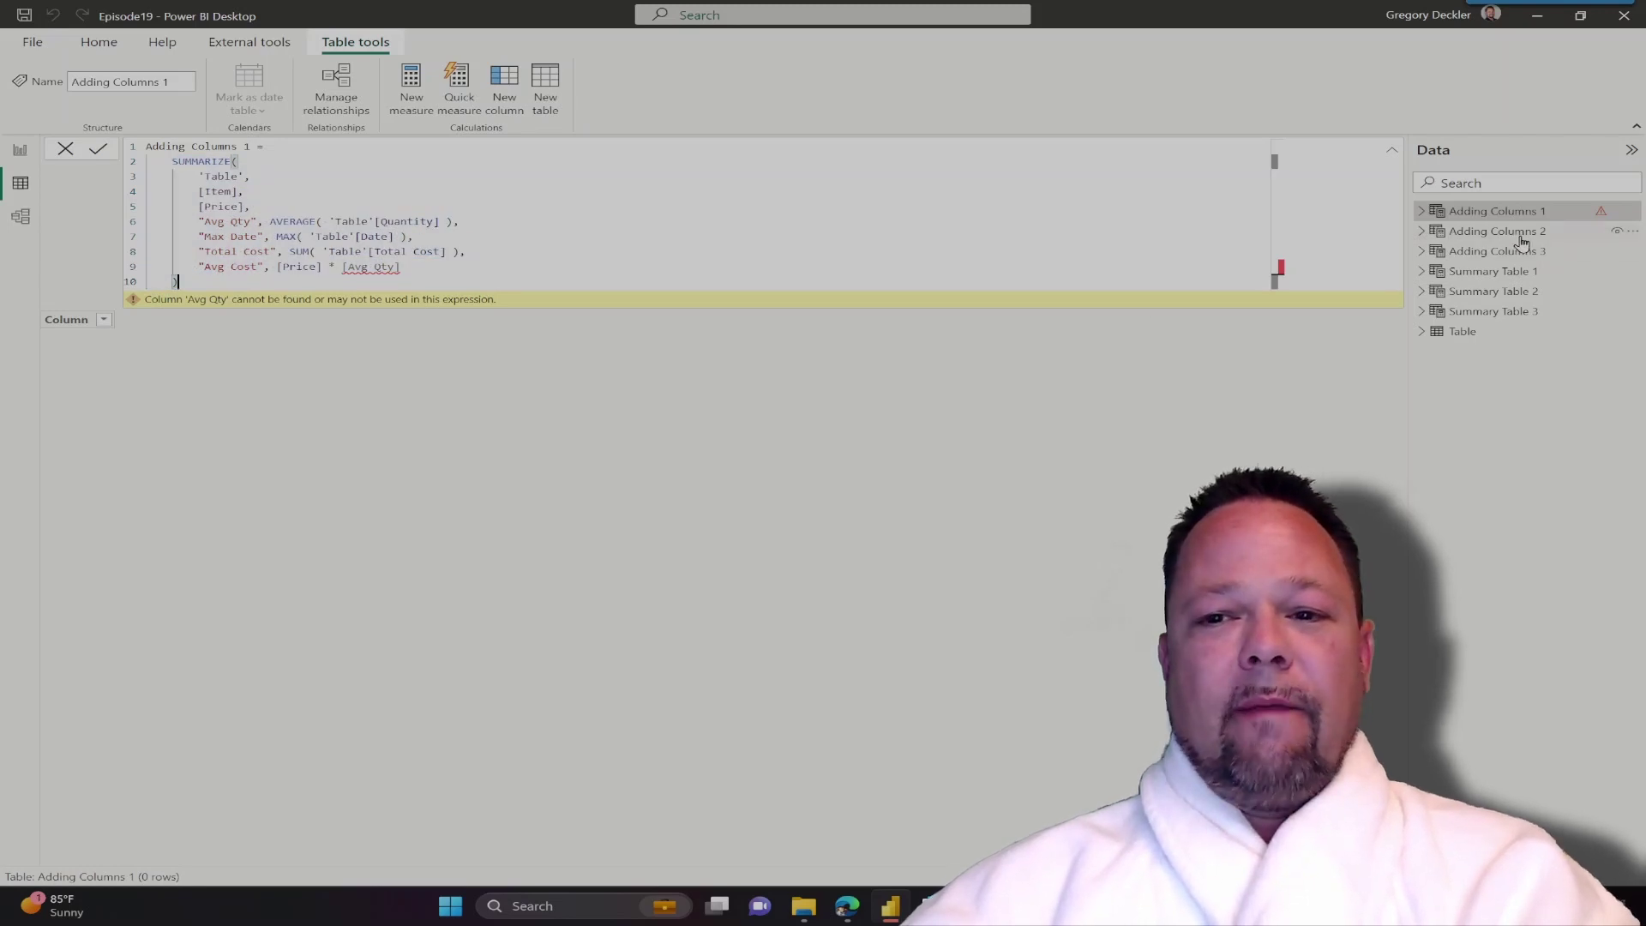
- In Adding Columns 2, highlight the inner SUMMARIZE block and the Avg Cost Price × Avg Qty expression
{"action": "left_click", "coordinate": [1460, 234]}
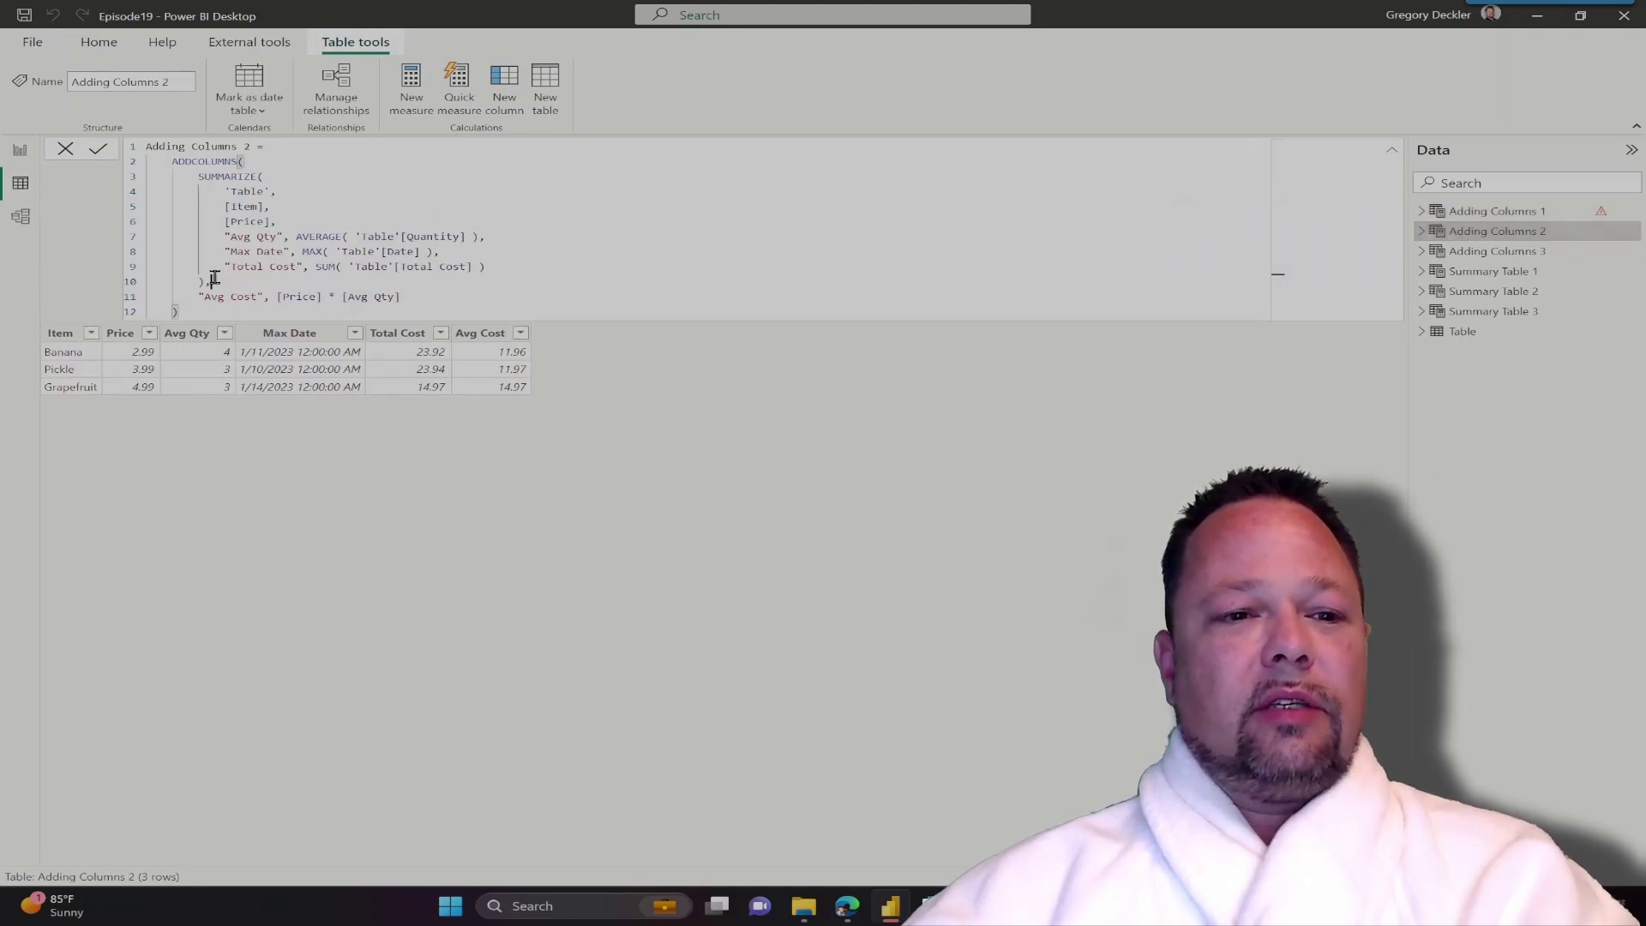
{"action": "left_click_drag", "start_coordinate": [214, 281], "coordinate": [133, 177]}
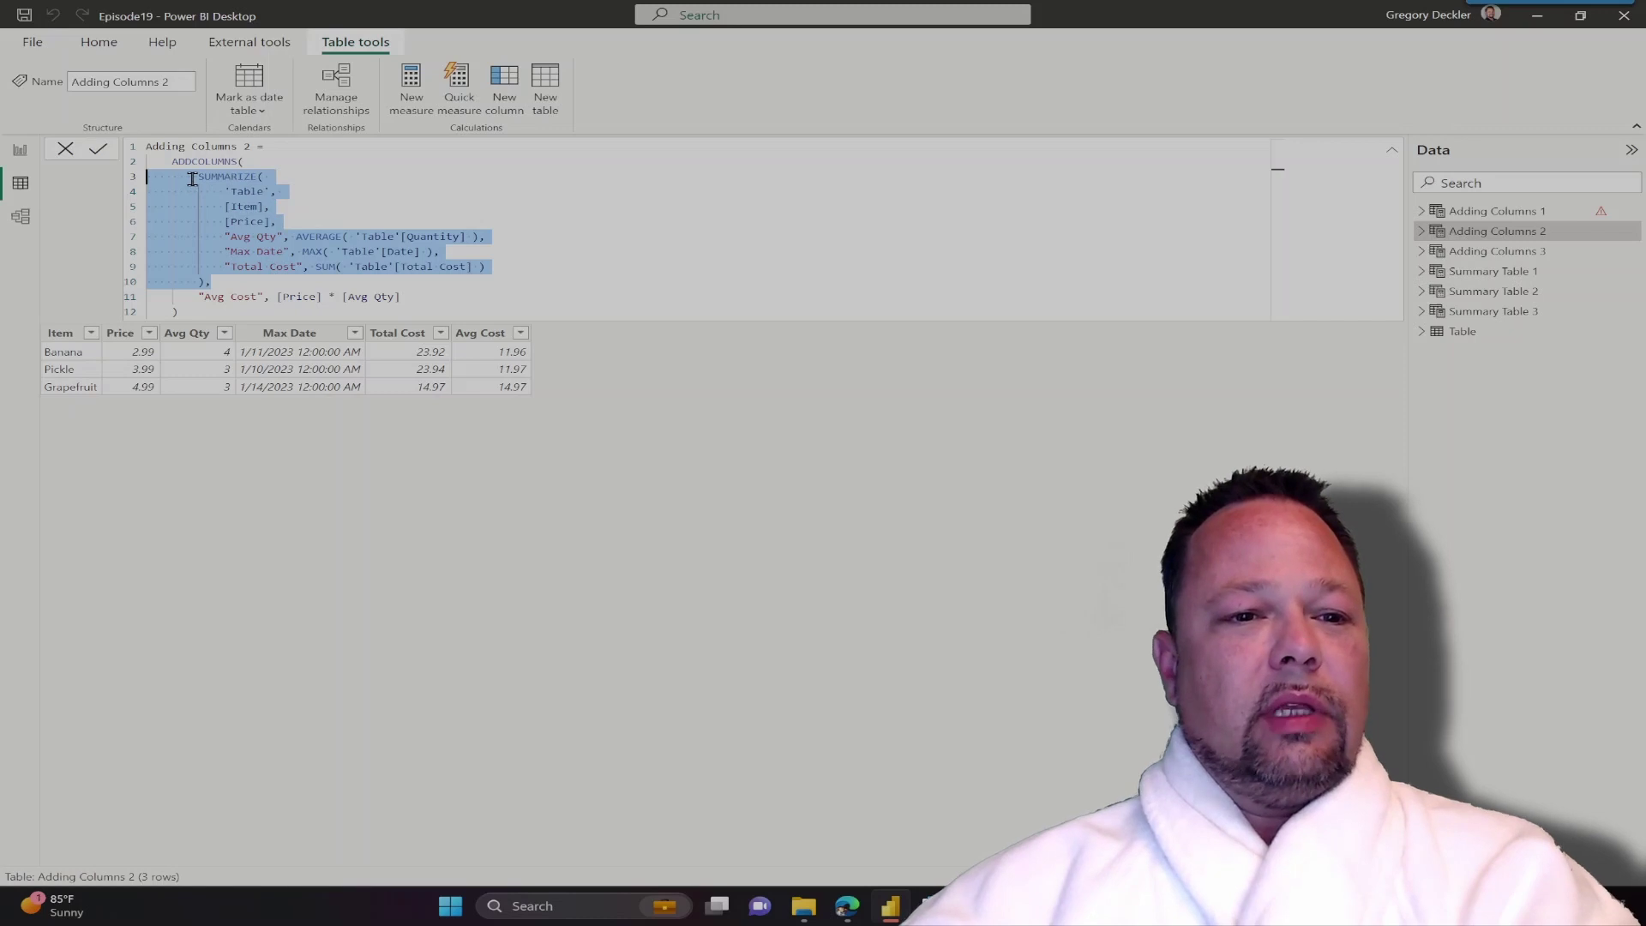
{"action": "left_click", "coordinate": [216, 284]}
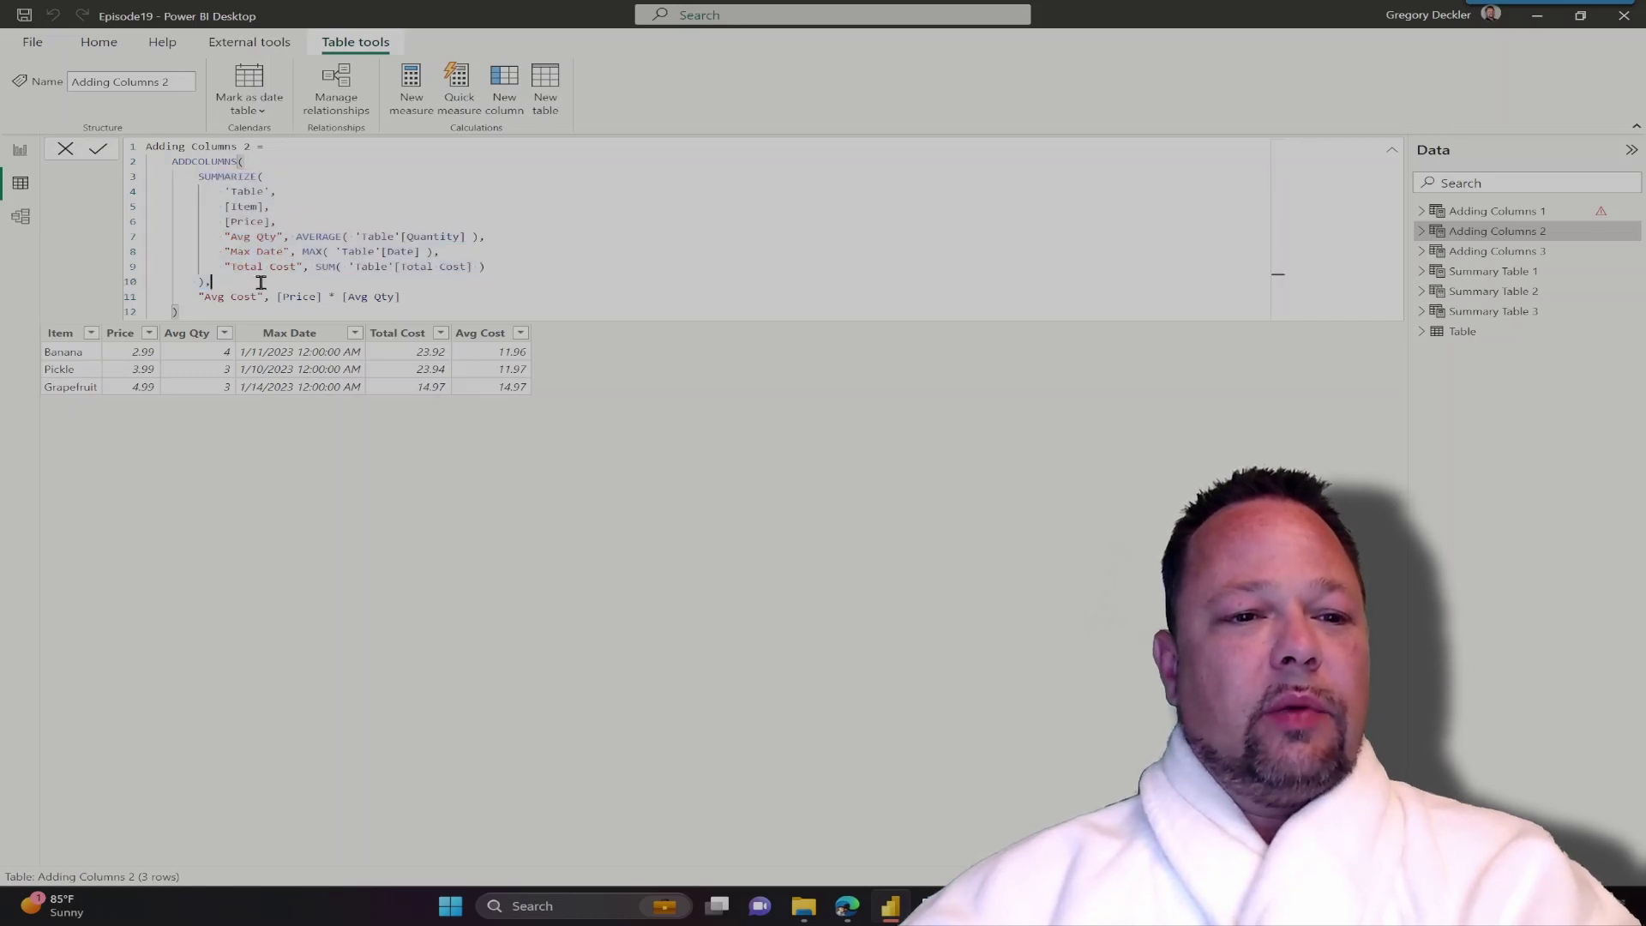
{"action": "left_click_drag", "start_coordinate": [192, 297], "coordinate": [423, 295]}
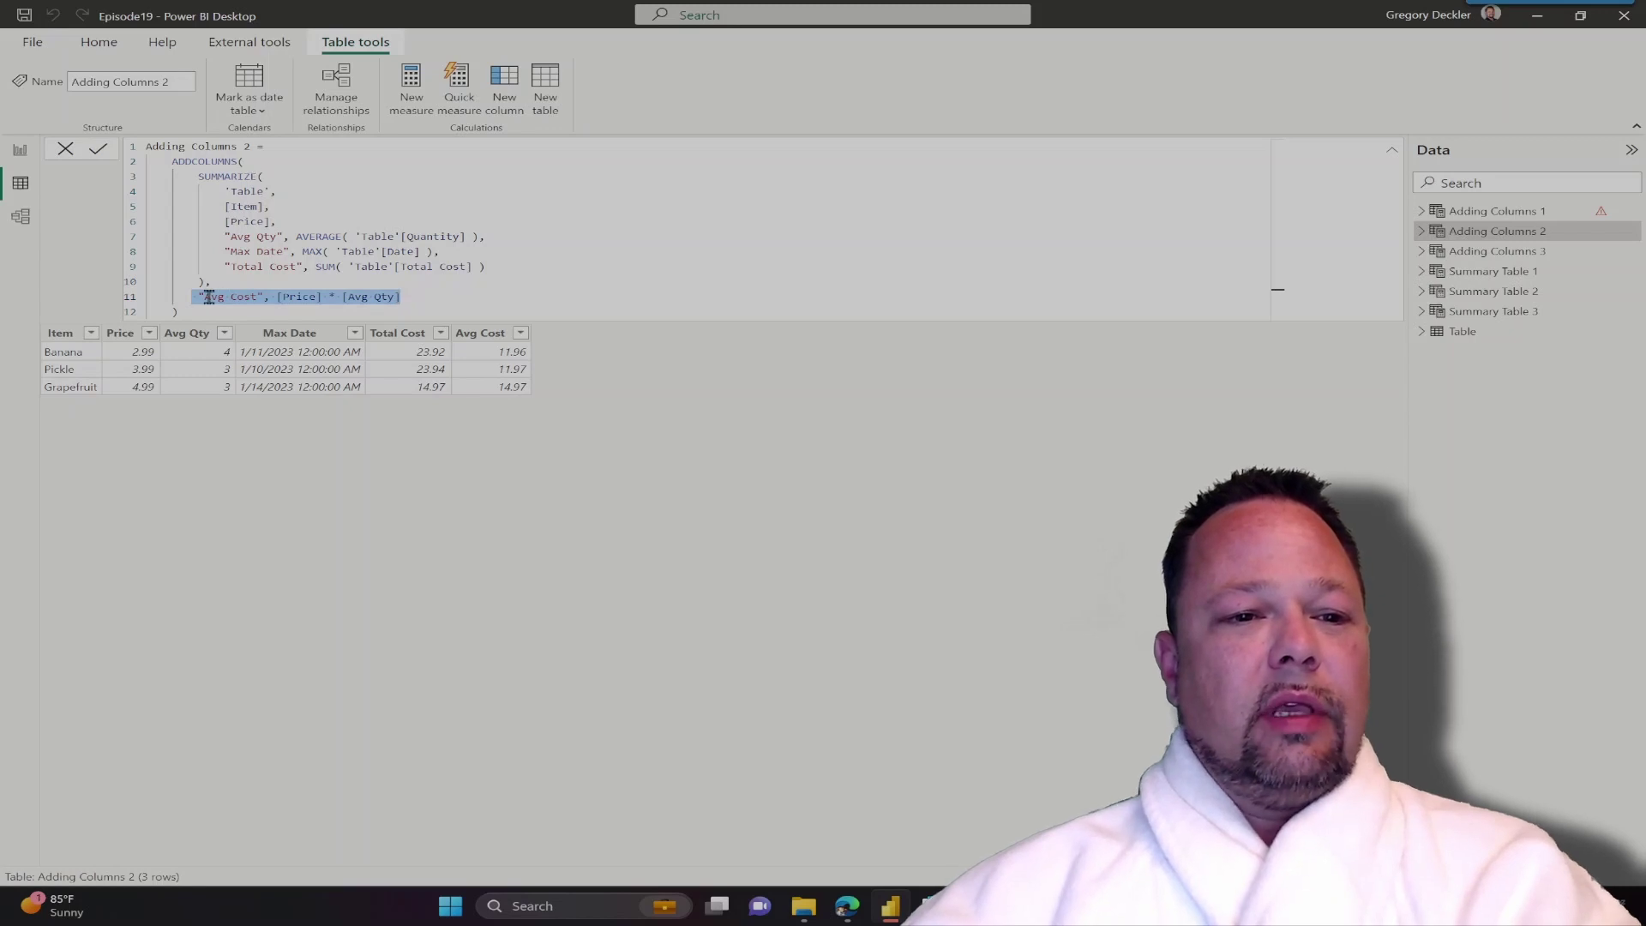
{"action": "left_click_drag", "start_coordinate": [198, 297], "coordinate": [422, 294]}
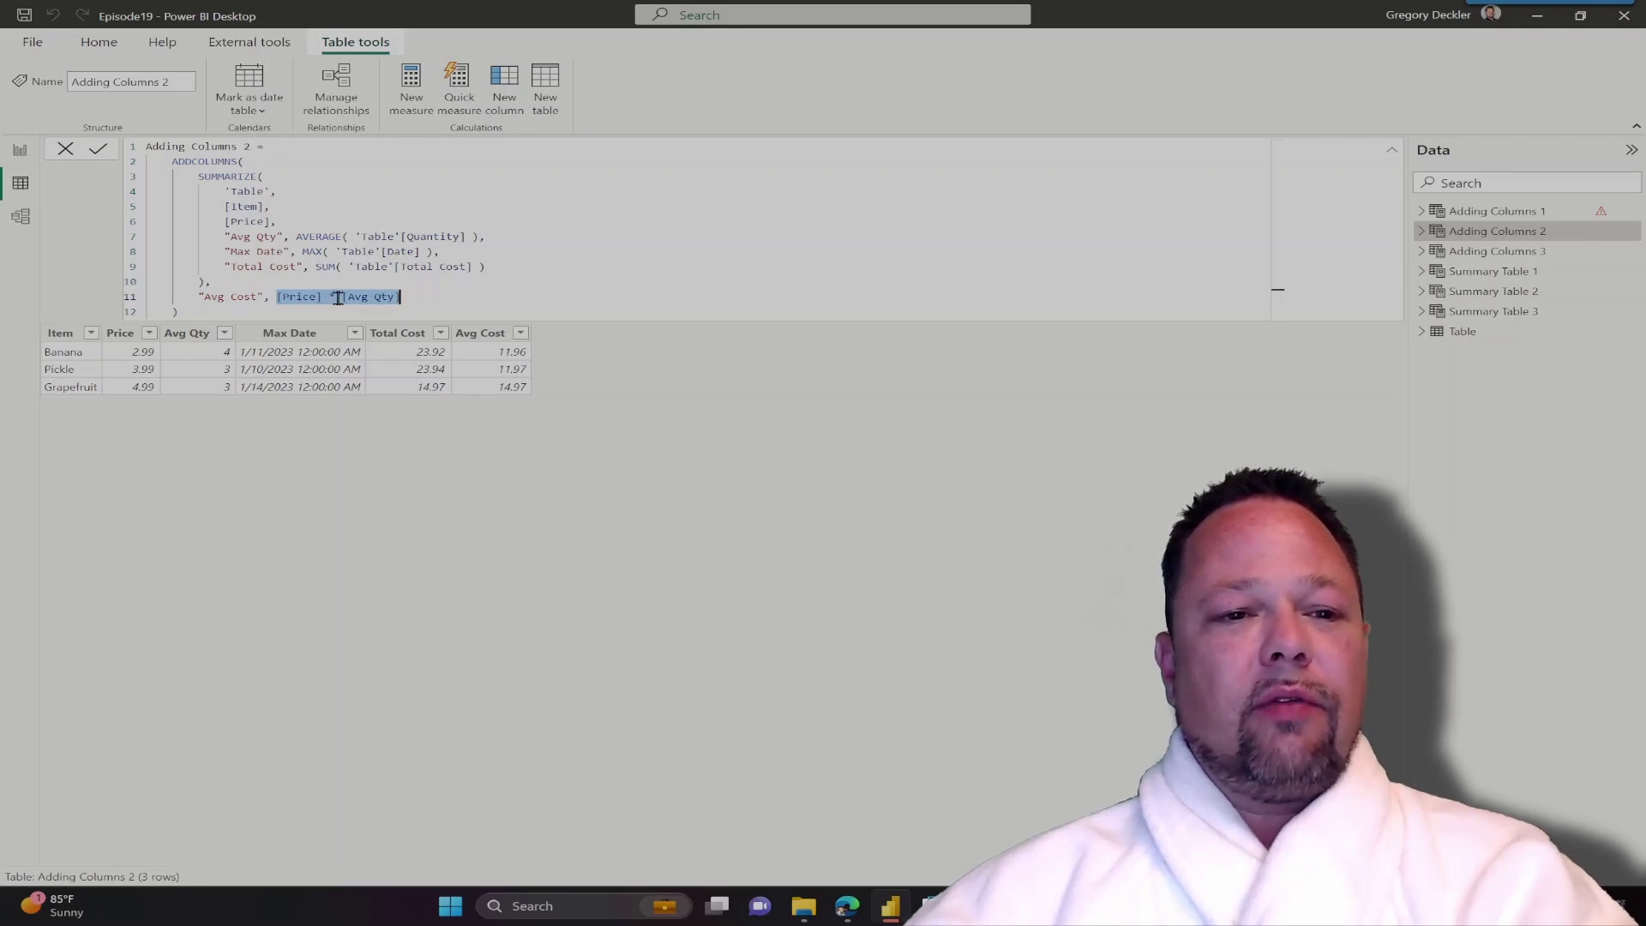
{"action": "left_click", "coordinate": [413, 296]}
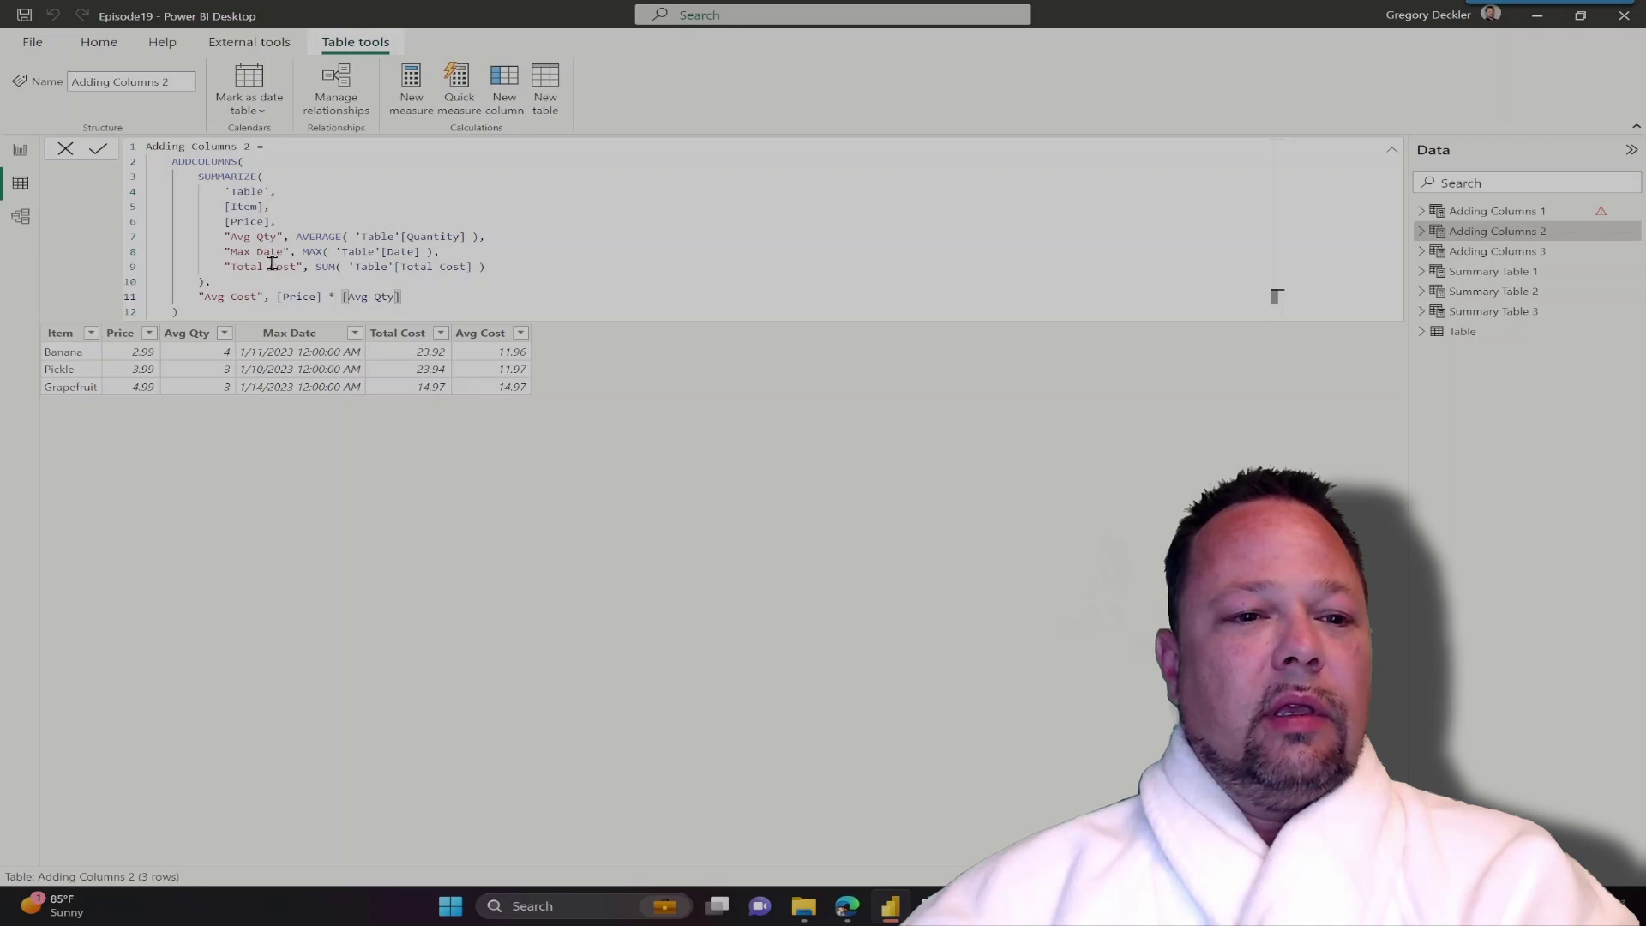
- Show the whole ADDCOLUMNS expression wrapping the inner SUMMARIZE call that supplies [Avg Qty]
{"action": "left_click_drag", "start_coordinate": [227, 282], "coordinate": [145, 176]}
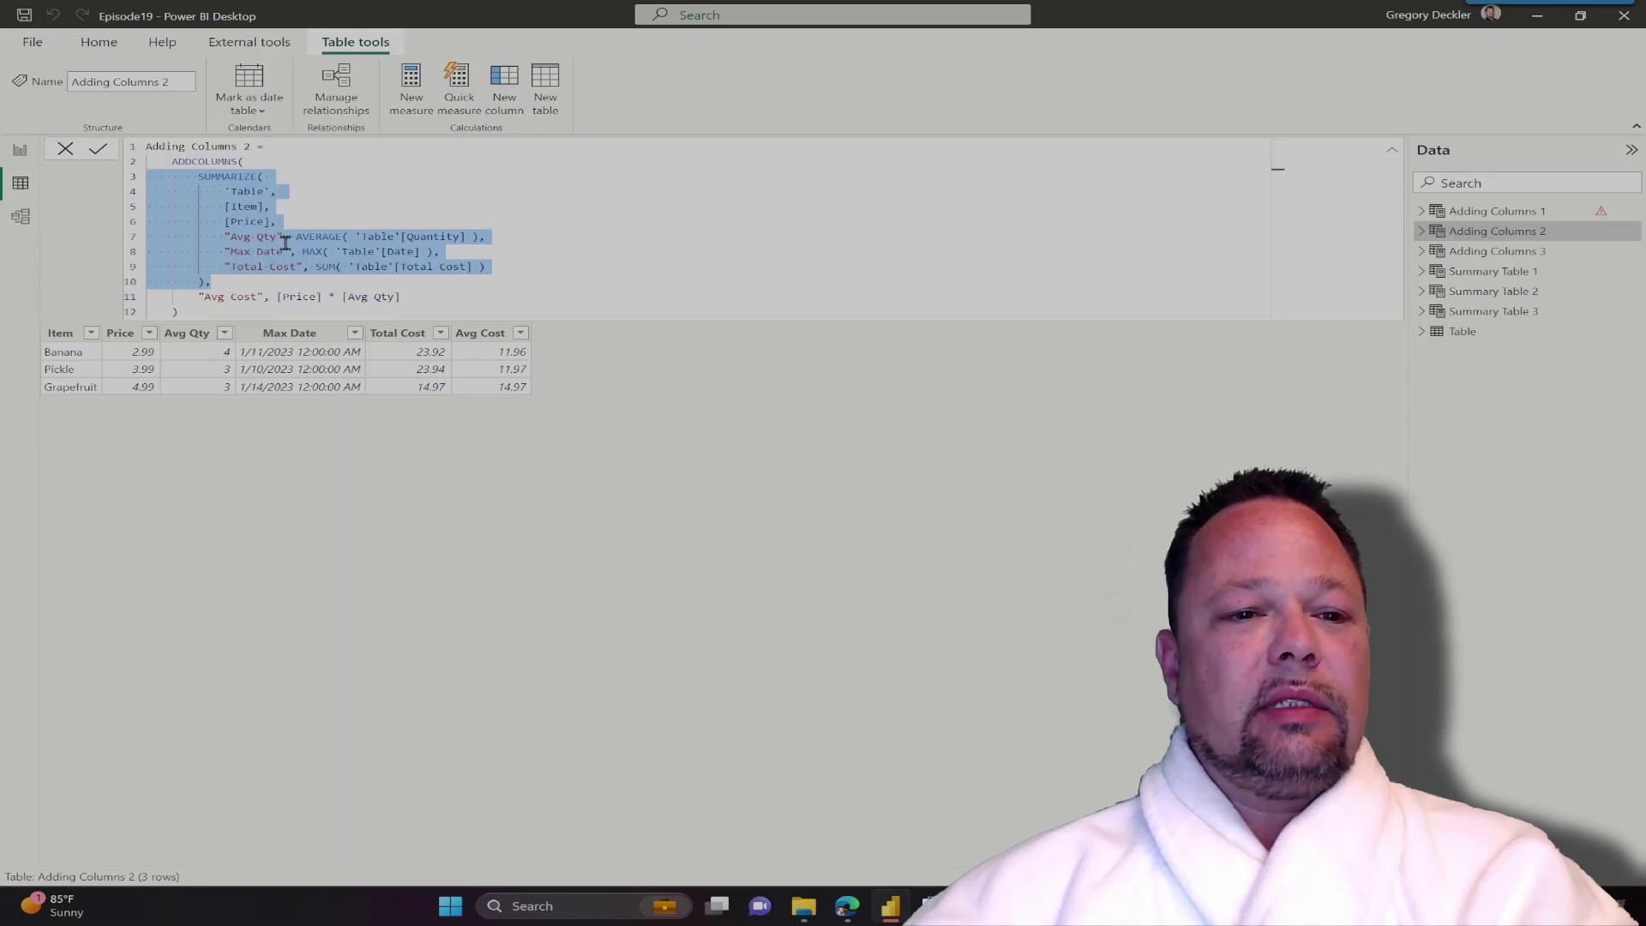
{"action": "left_click", "coordinate": [345, 296]}
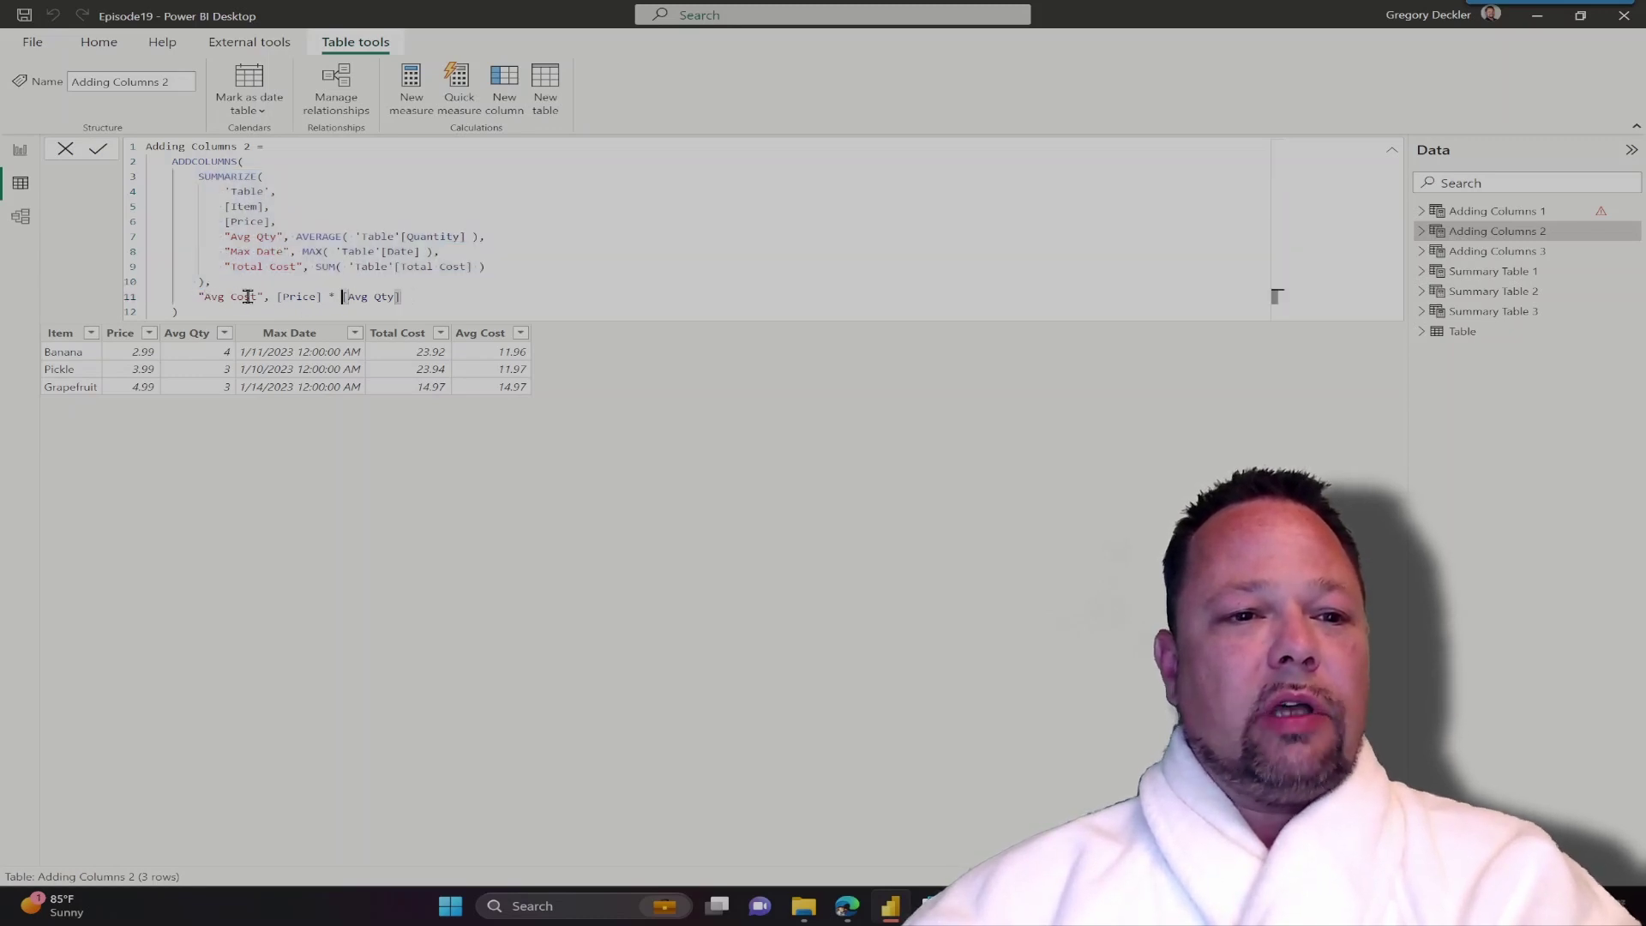
{"action": "left_click", "coordinate": [160, 161]}
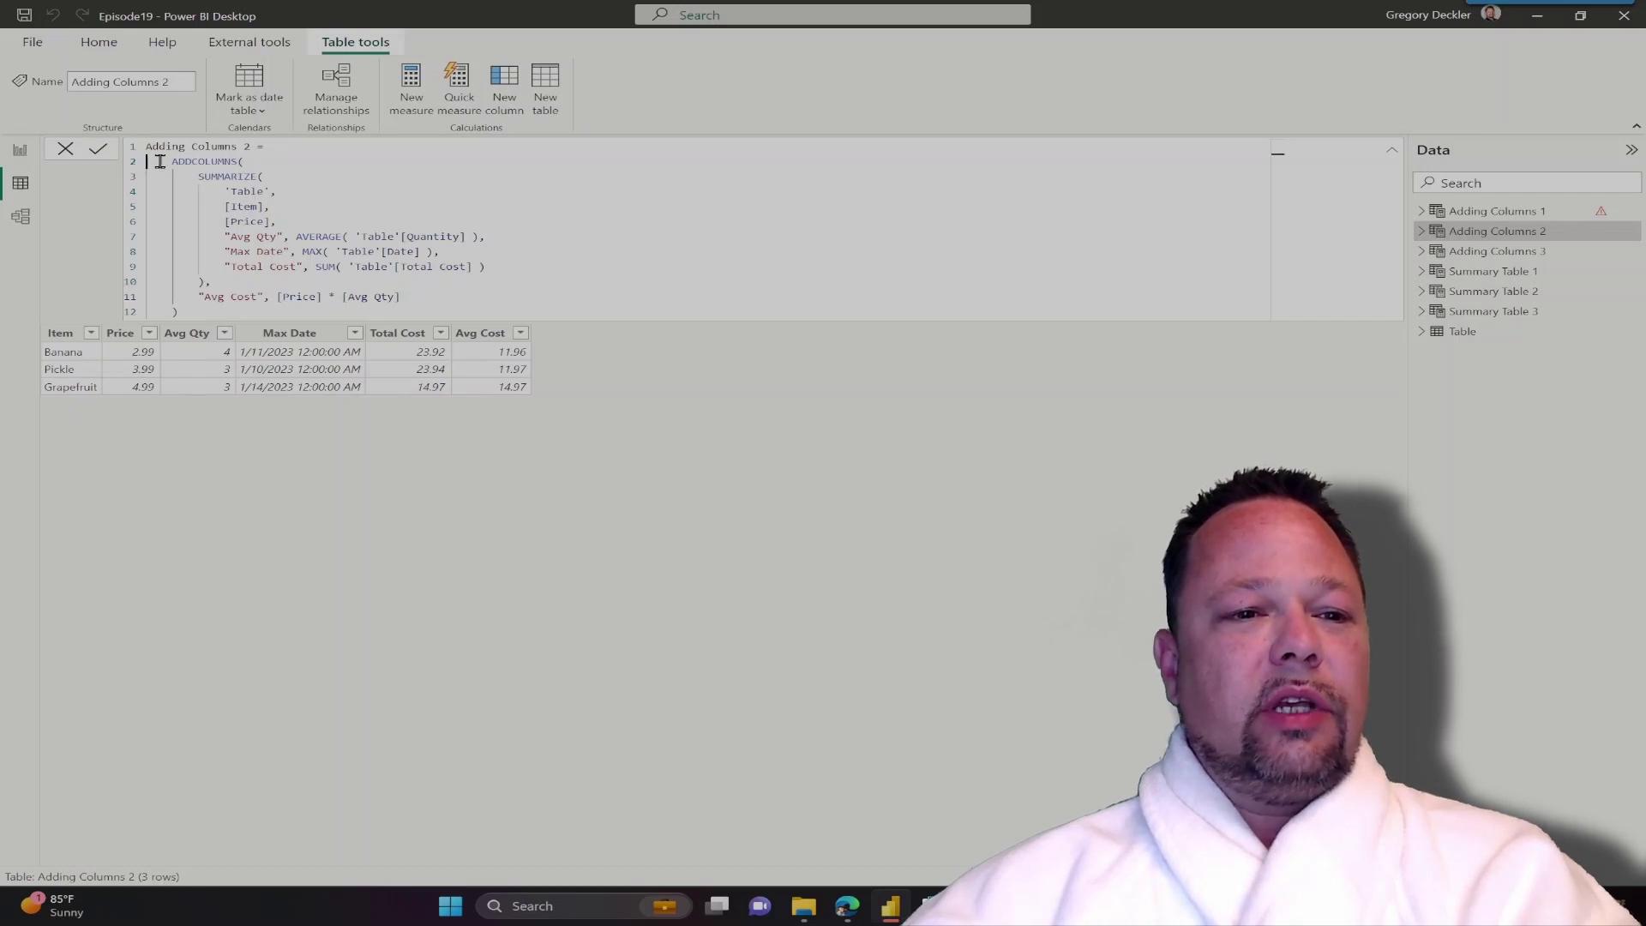
{"action": "left_click_drag", "start_coordinate": [160, 161], "coordinate": [260, 307]}
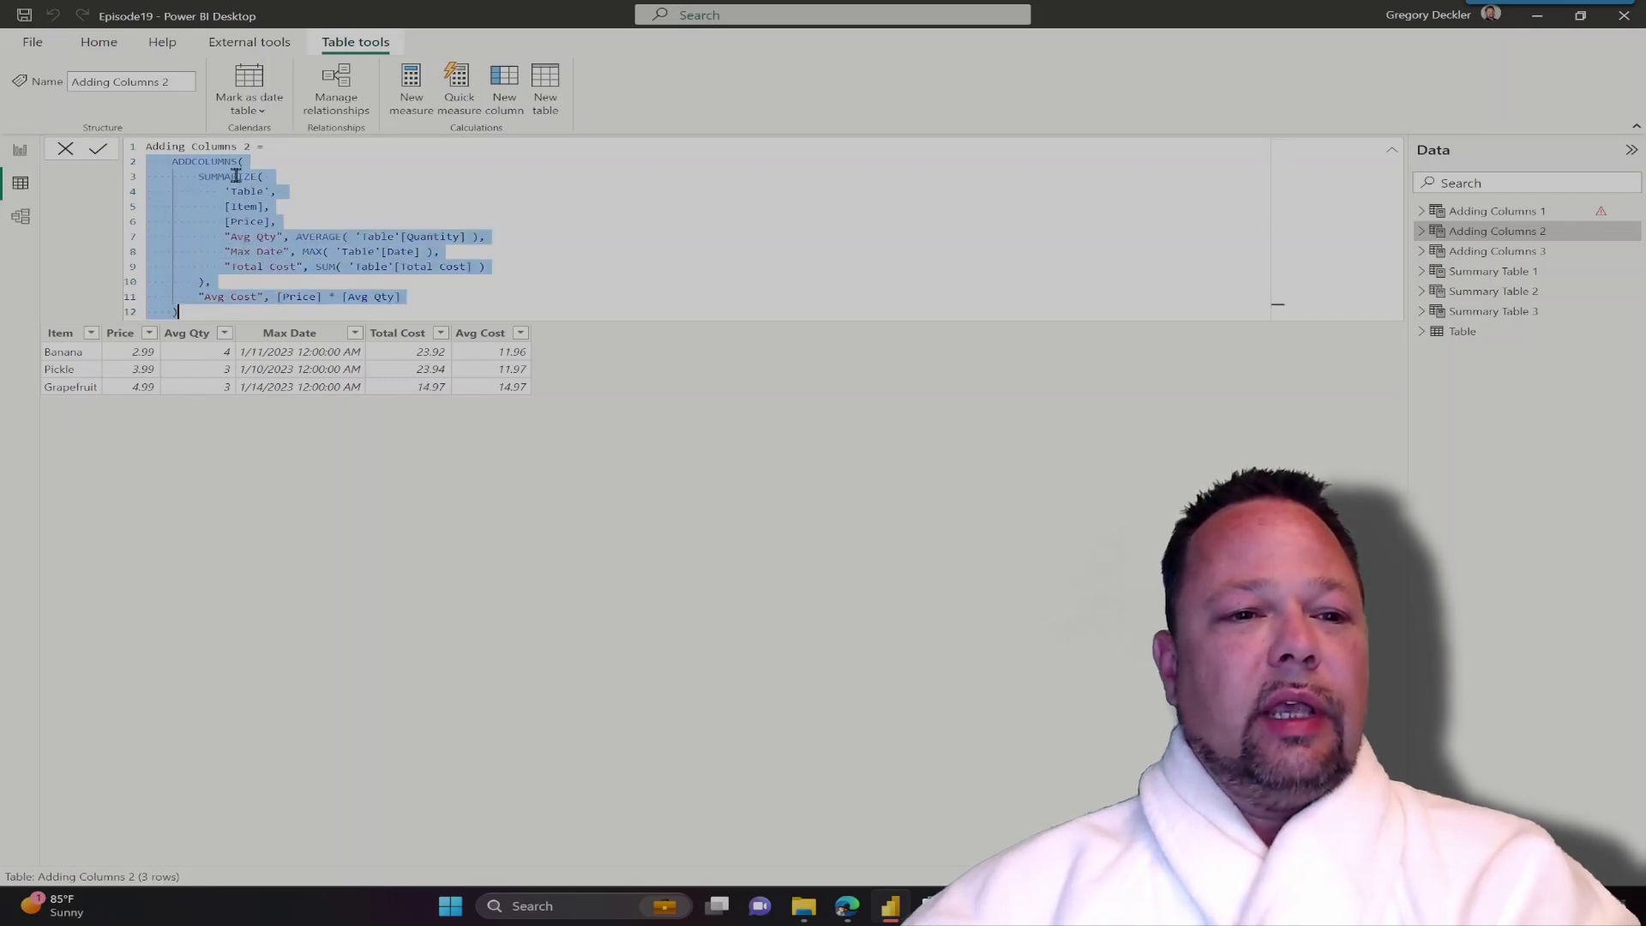
{"action": "left_click", "coordinate": [293, 170]}
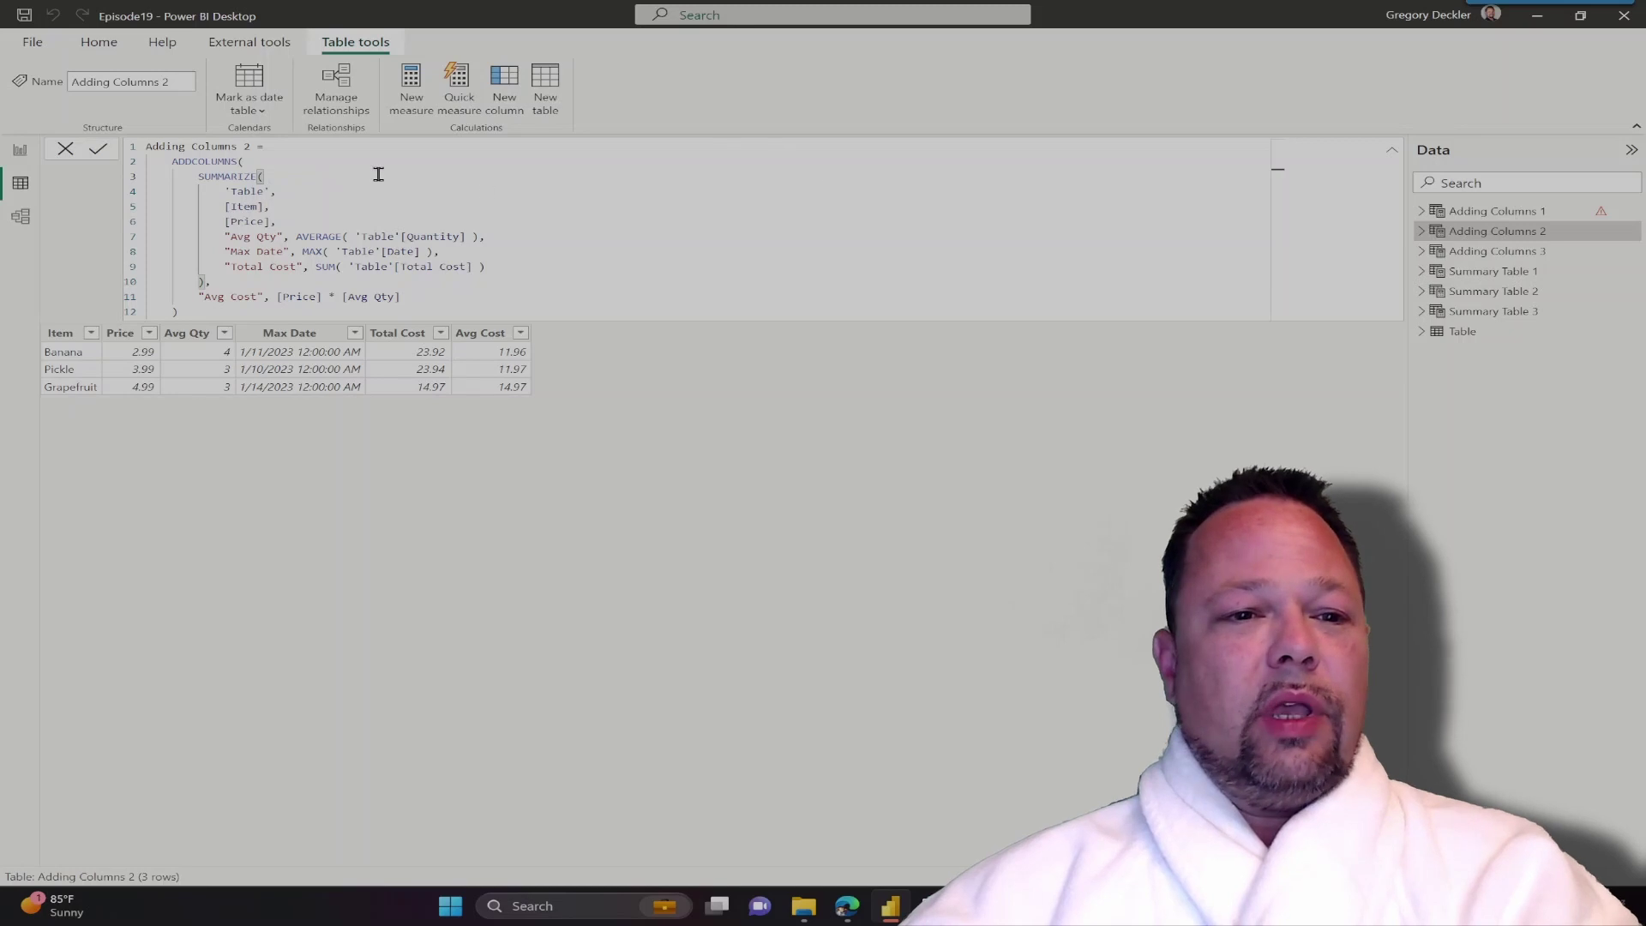
- In Adding Columns 3, highlight the __Table variable and the SUMMARIZE expression stored in __SummarizedTable
{"action": "left_click", "coordinate": [1489, 252]}
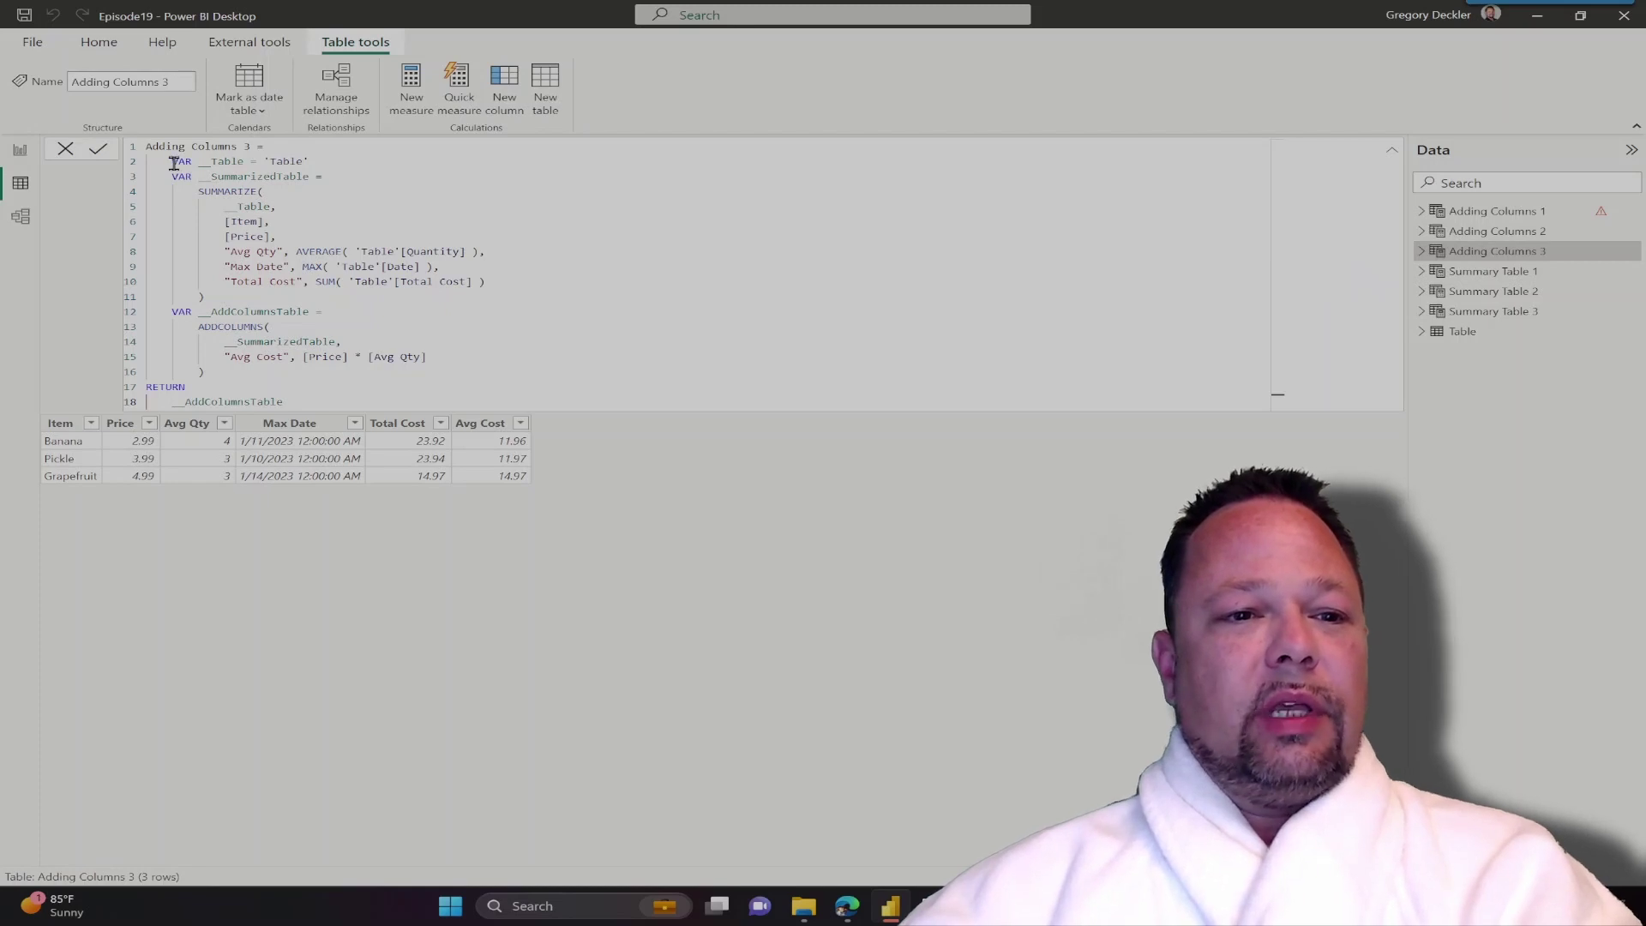
{"action": "triple_click", "coordinate": [187, 163]}
{"action": "left_click", "coordinate": [264, 162]}
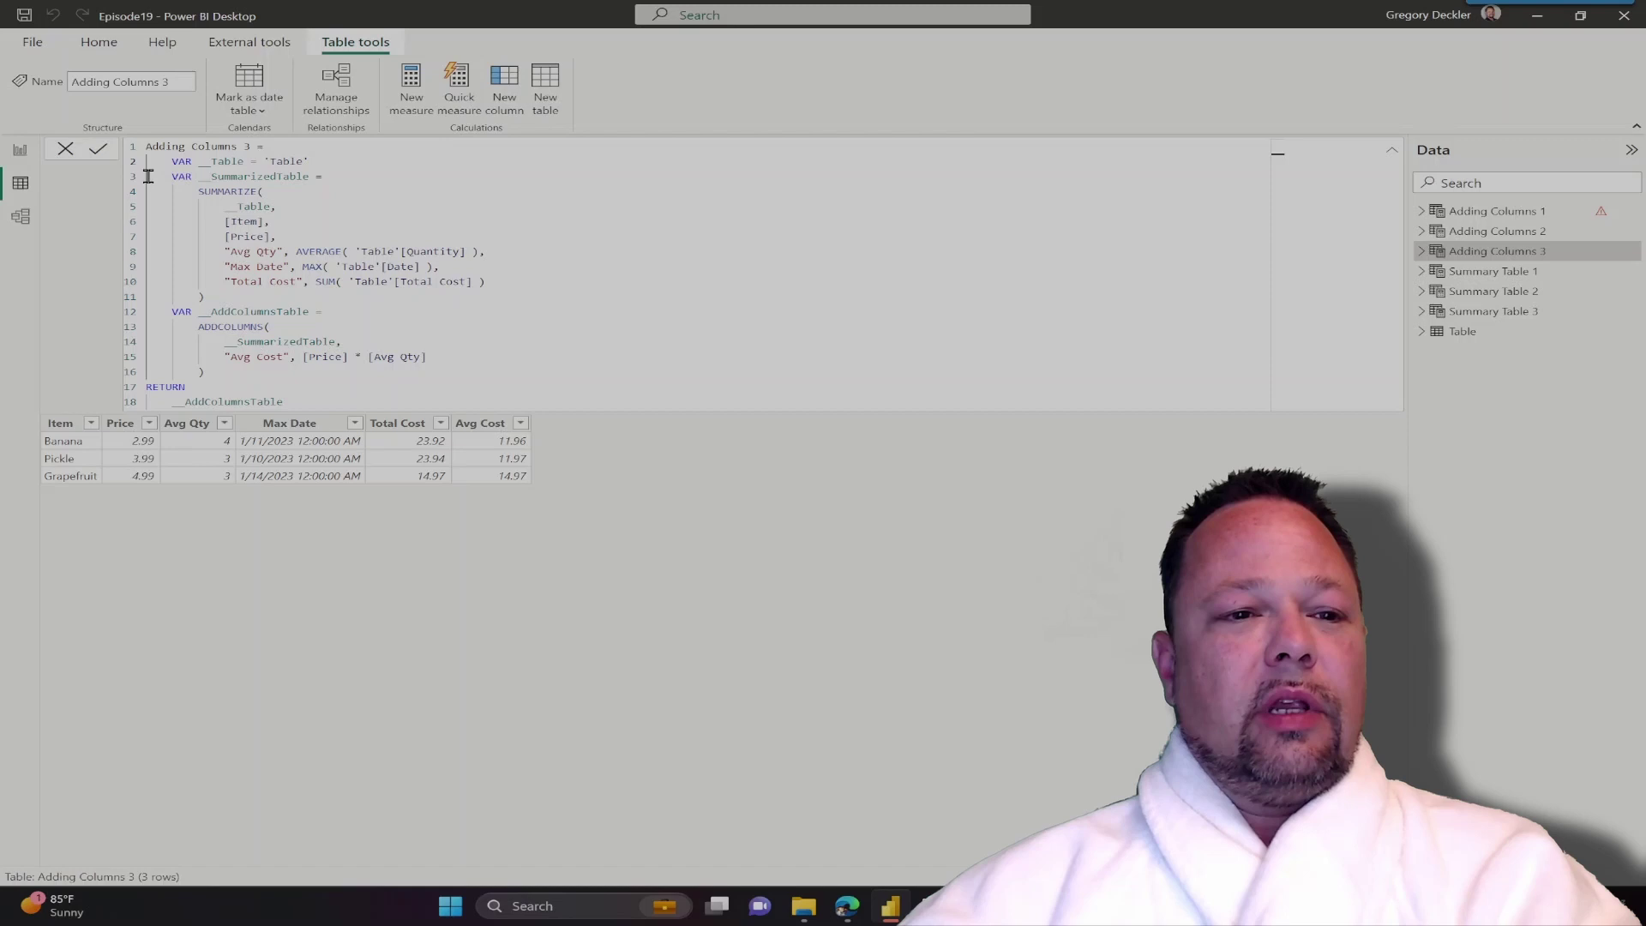
{"action": "left_click_drag", "start_coordinate": [148, 177], "coordinate": [341, 175]}
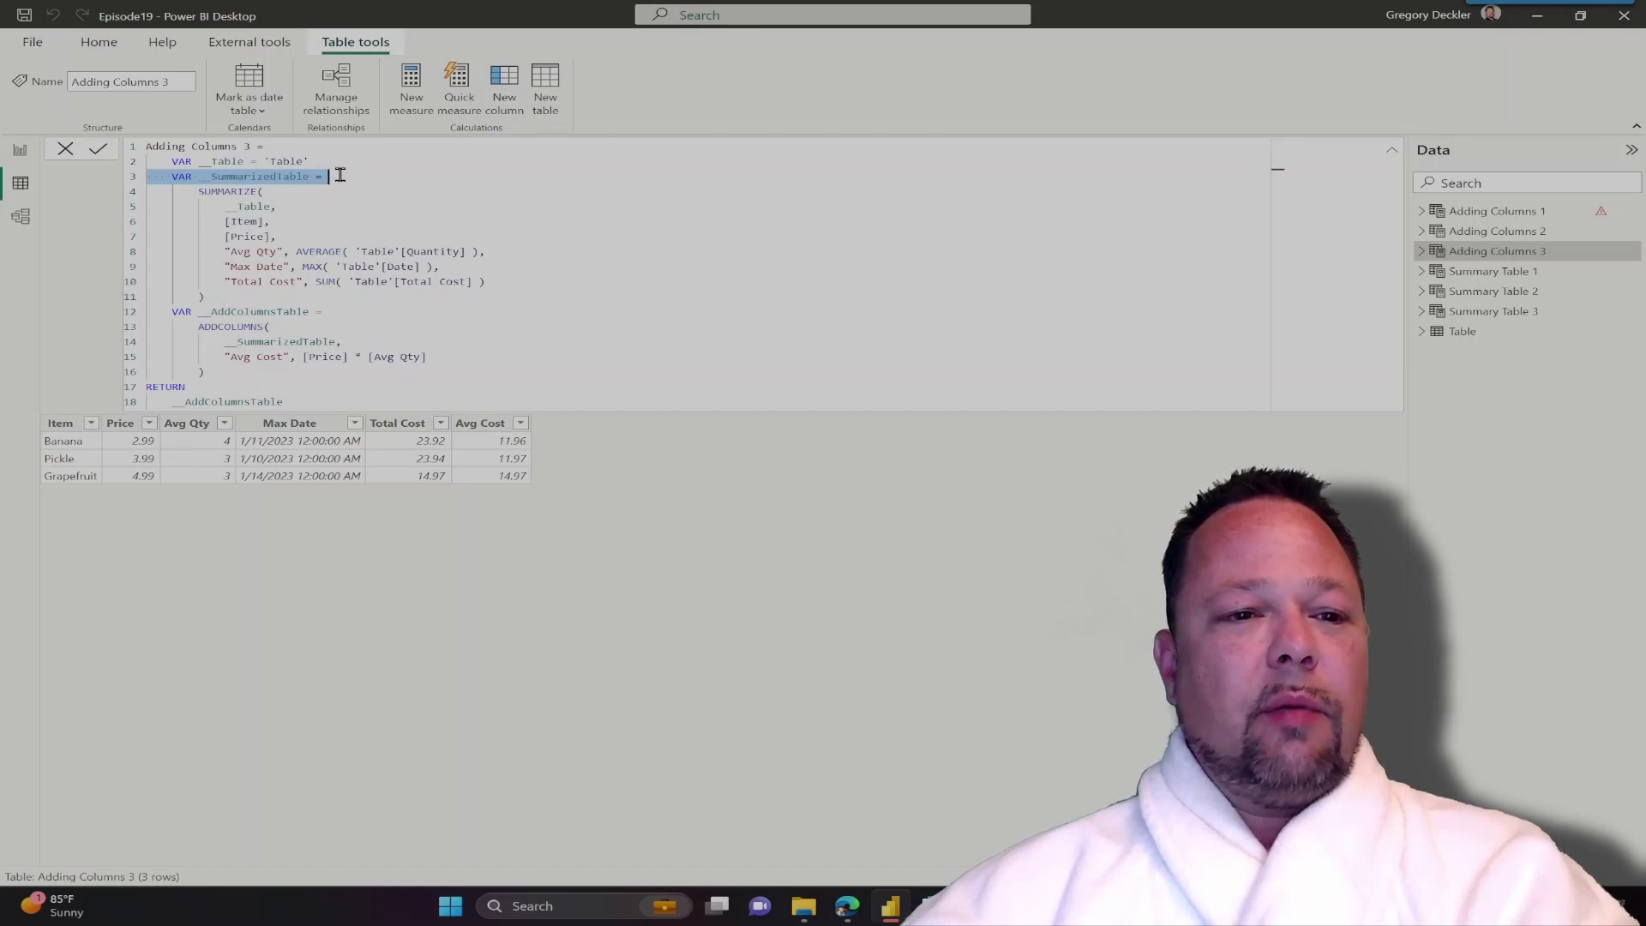
{"action": "left_click", "coordinate": [238, 298]}
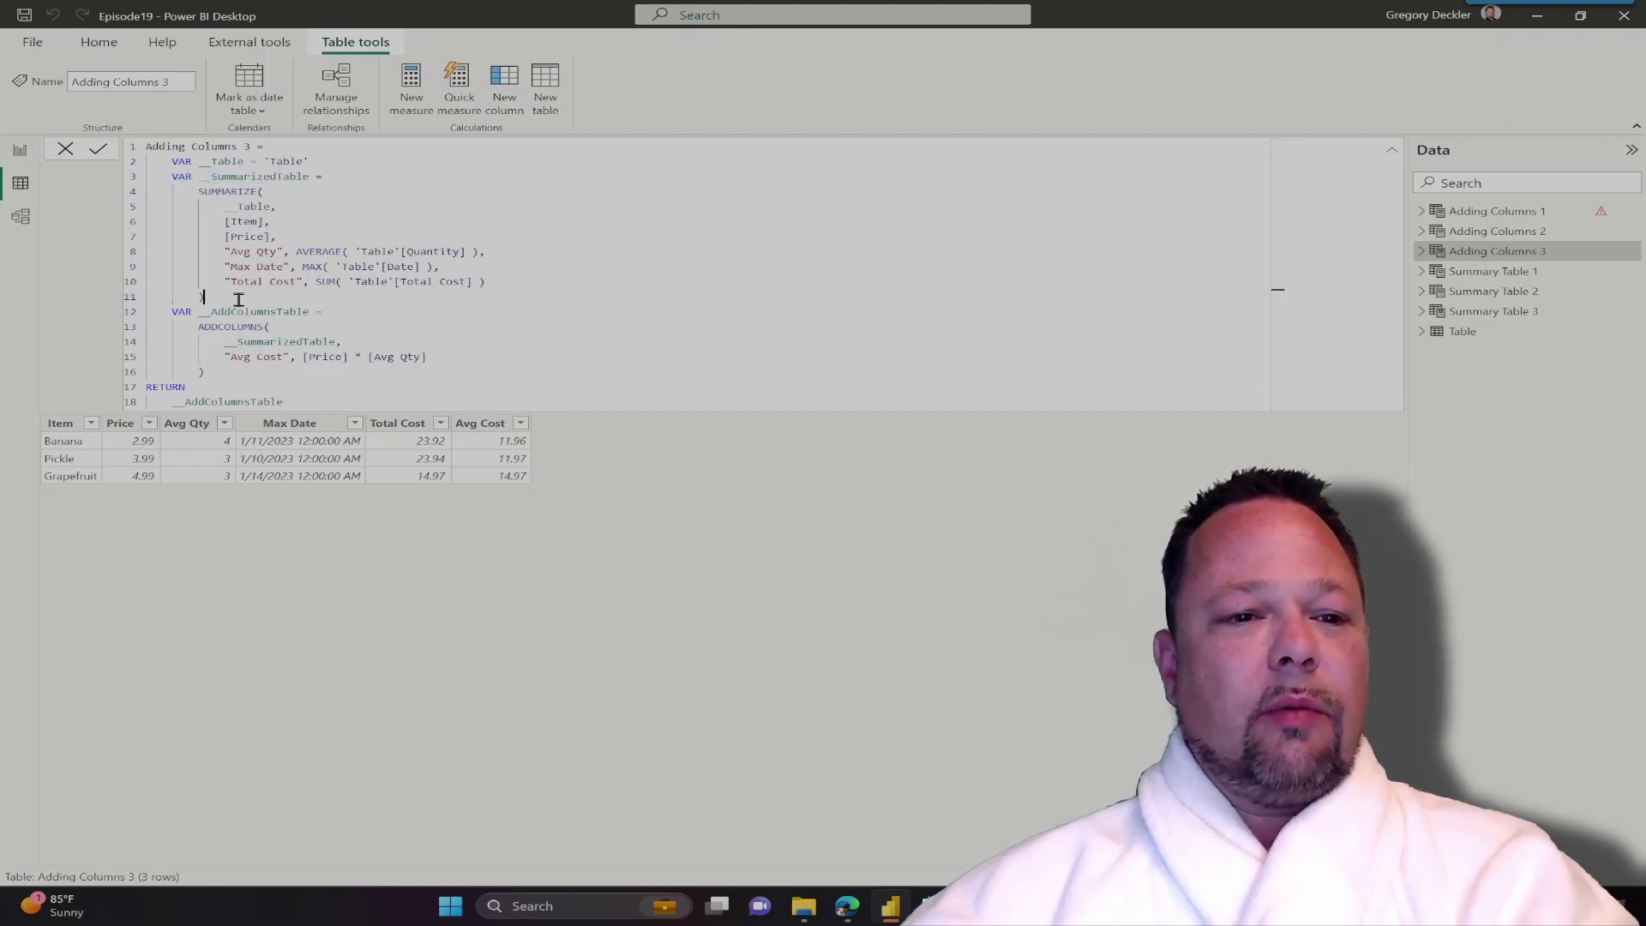
{"action": "left_click_drag", "start_coordinate": [239, 298], "coordinate": [145, 191]}
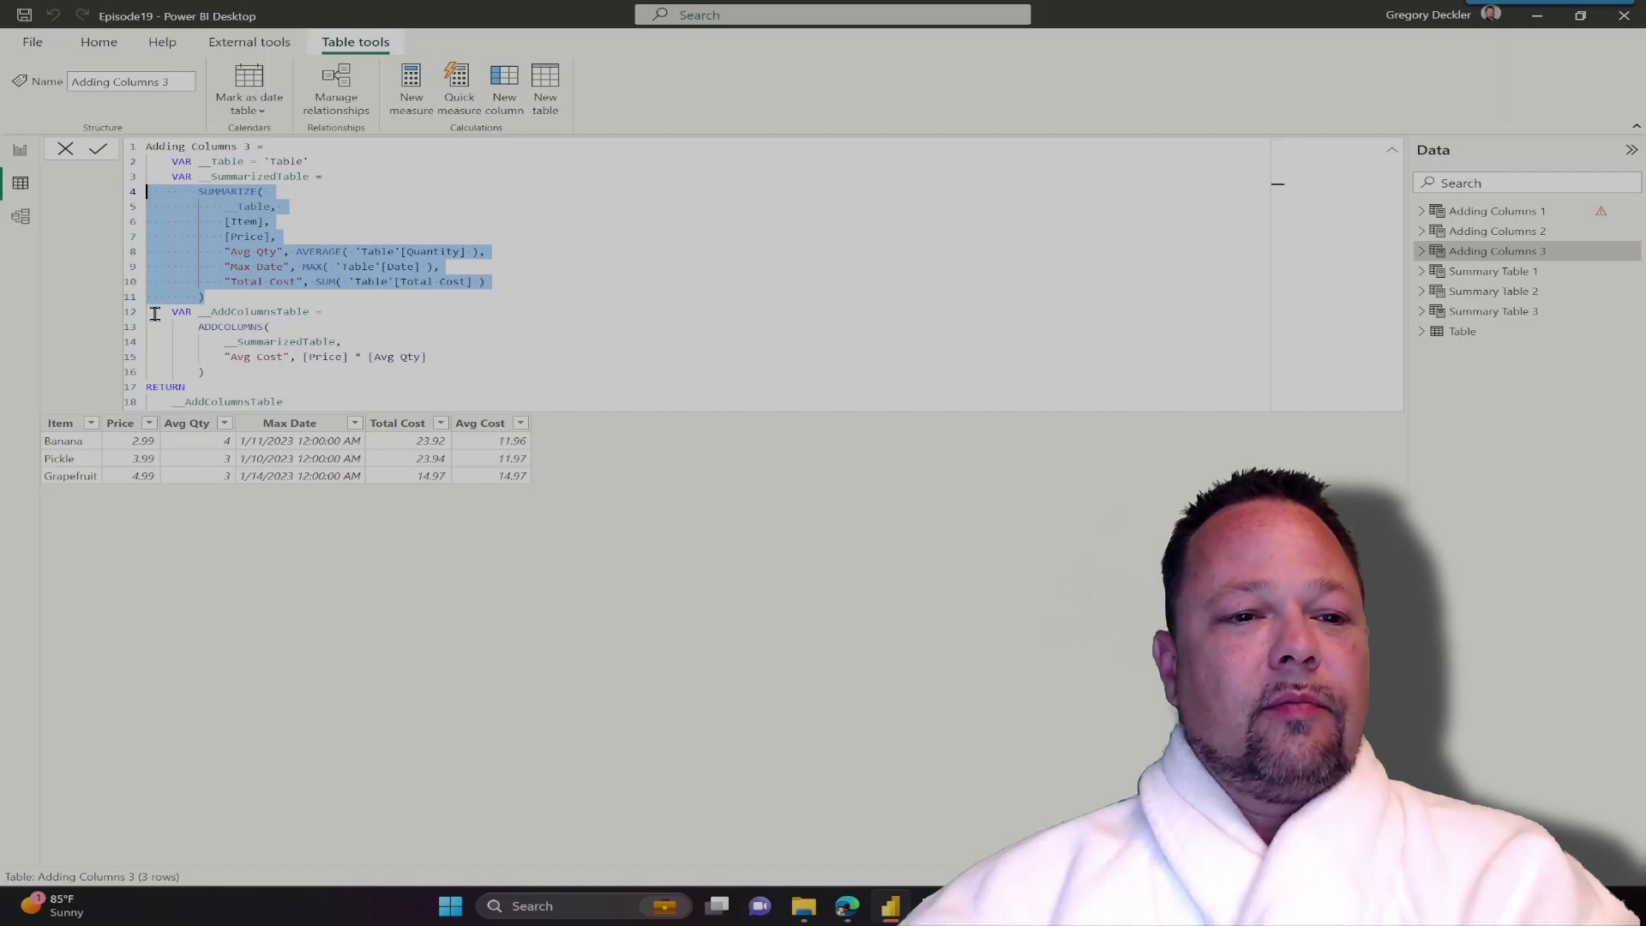
- Highlight the __AddColumnsTable declaration, its __SummarizedTable input and the new Avg Cost column name
{"action": "left_click_drag", "start_coordinate": [150, 312], "coordinate": [337, 306]}
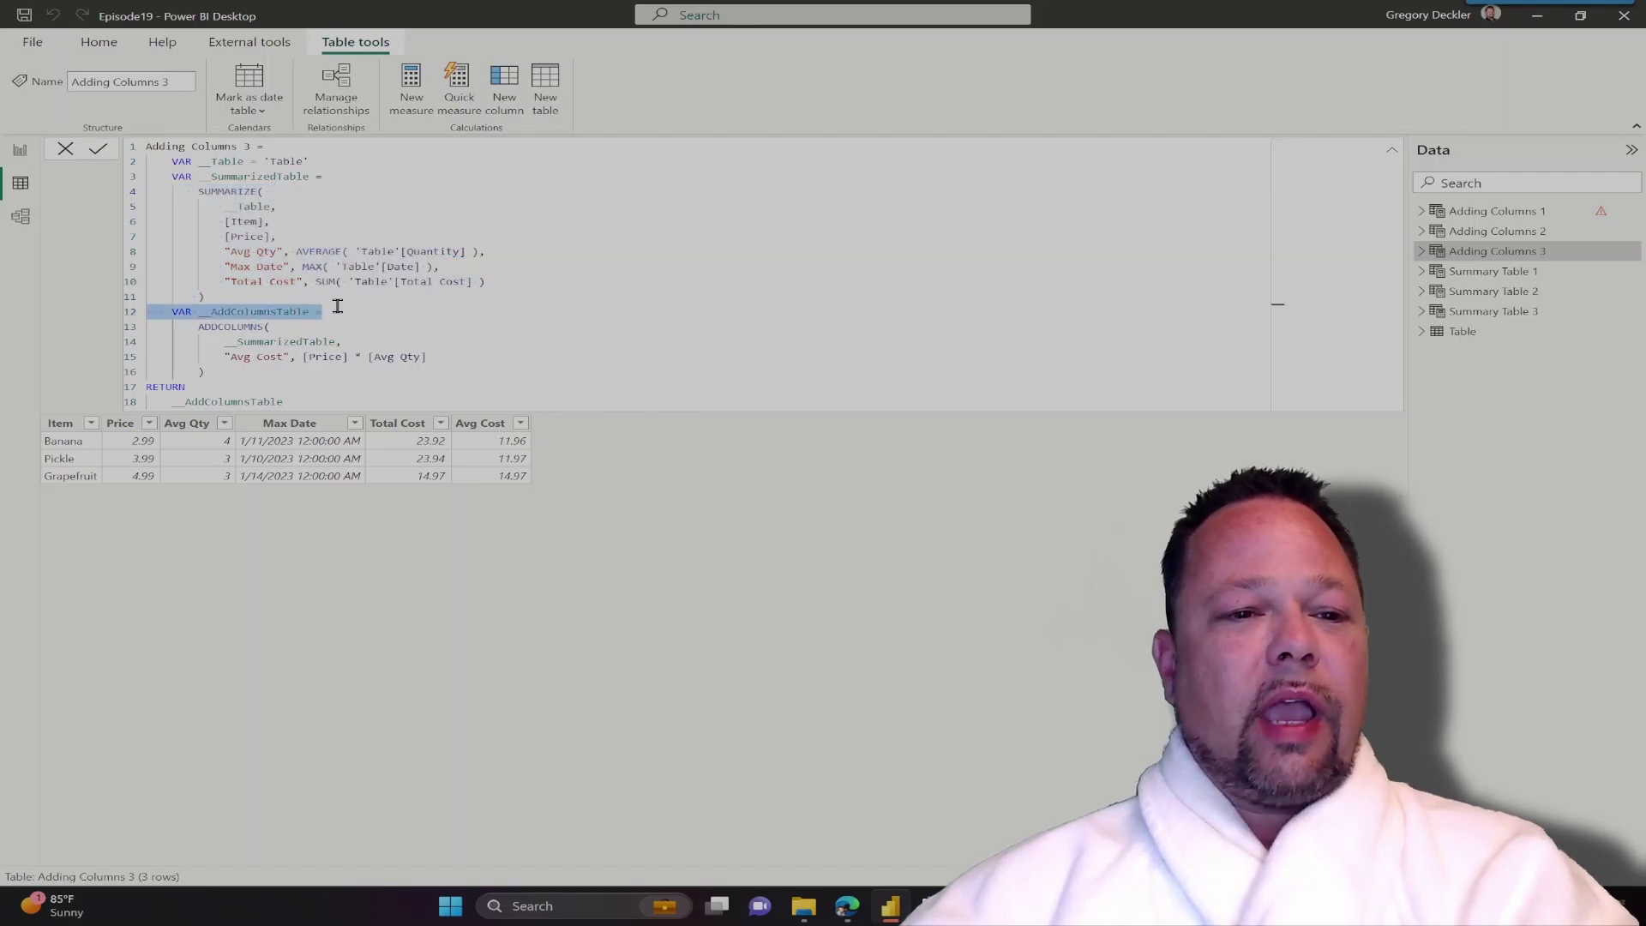
{"action": "left_click_drag", "start_coordinate": [197, 326], "coordinate": [336, 341]}
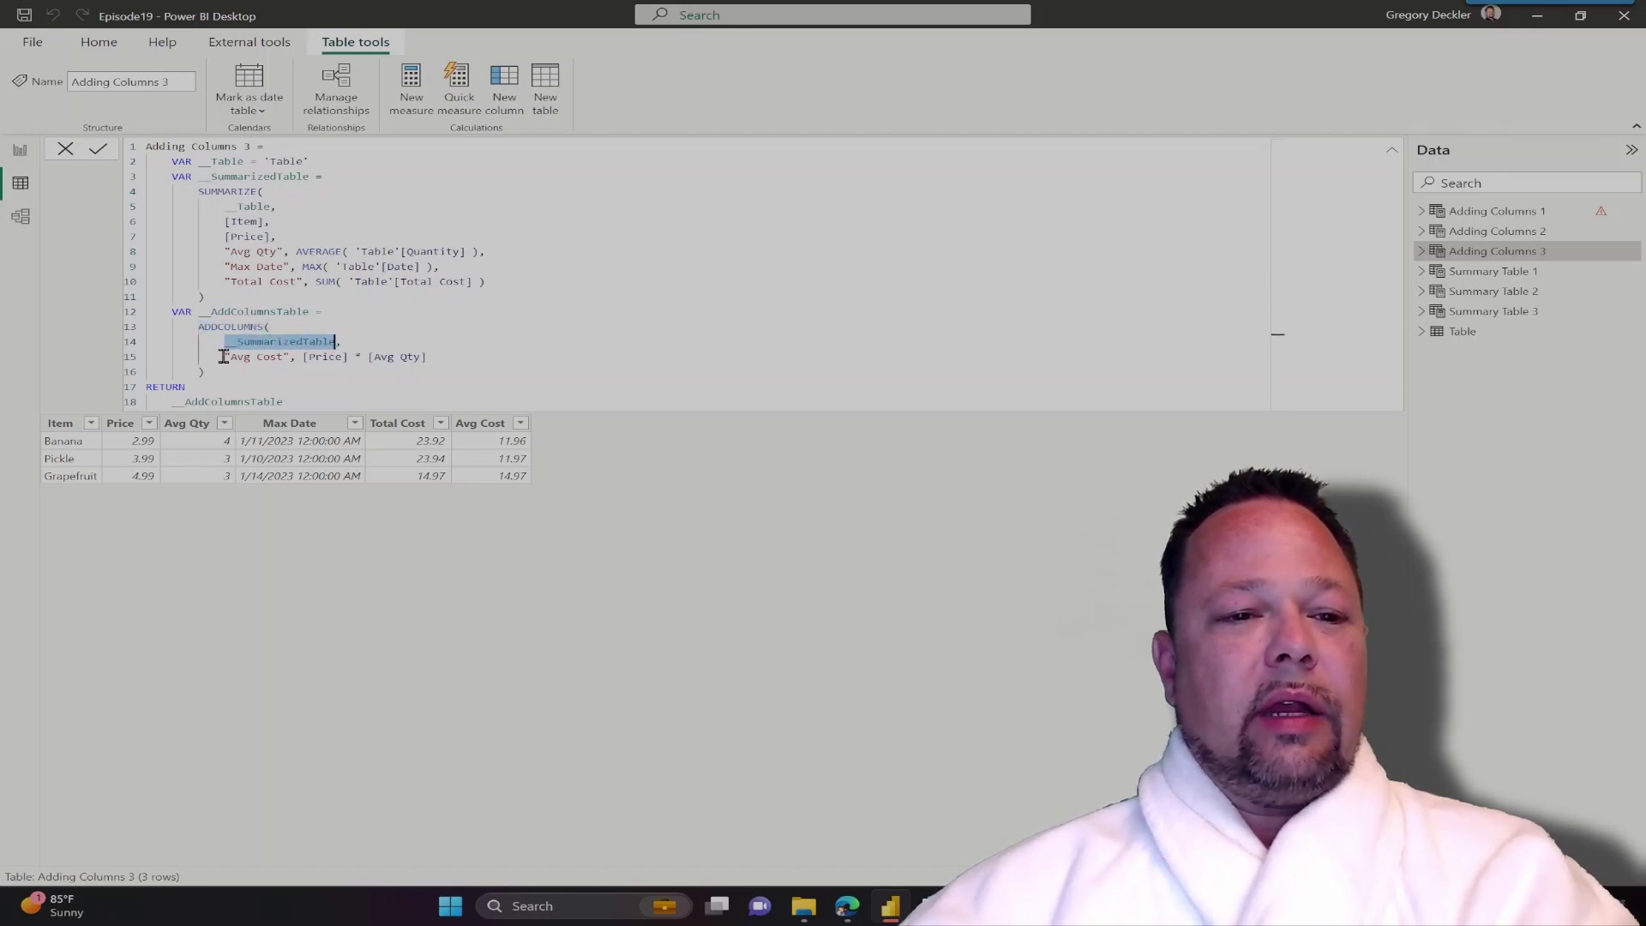
{"action": "left_click_drag", "start_coordinate": [222, 357], "coordinate": [291, 355]}
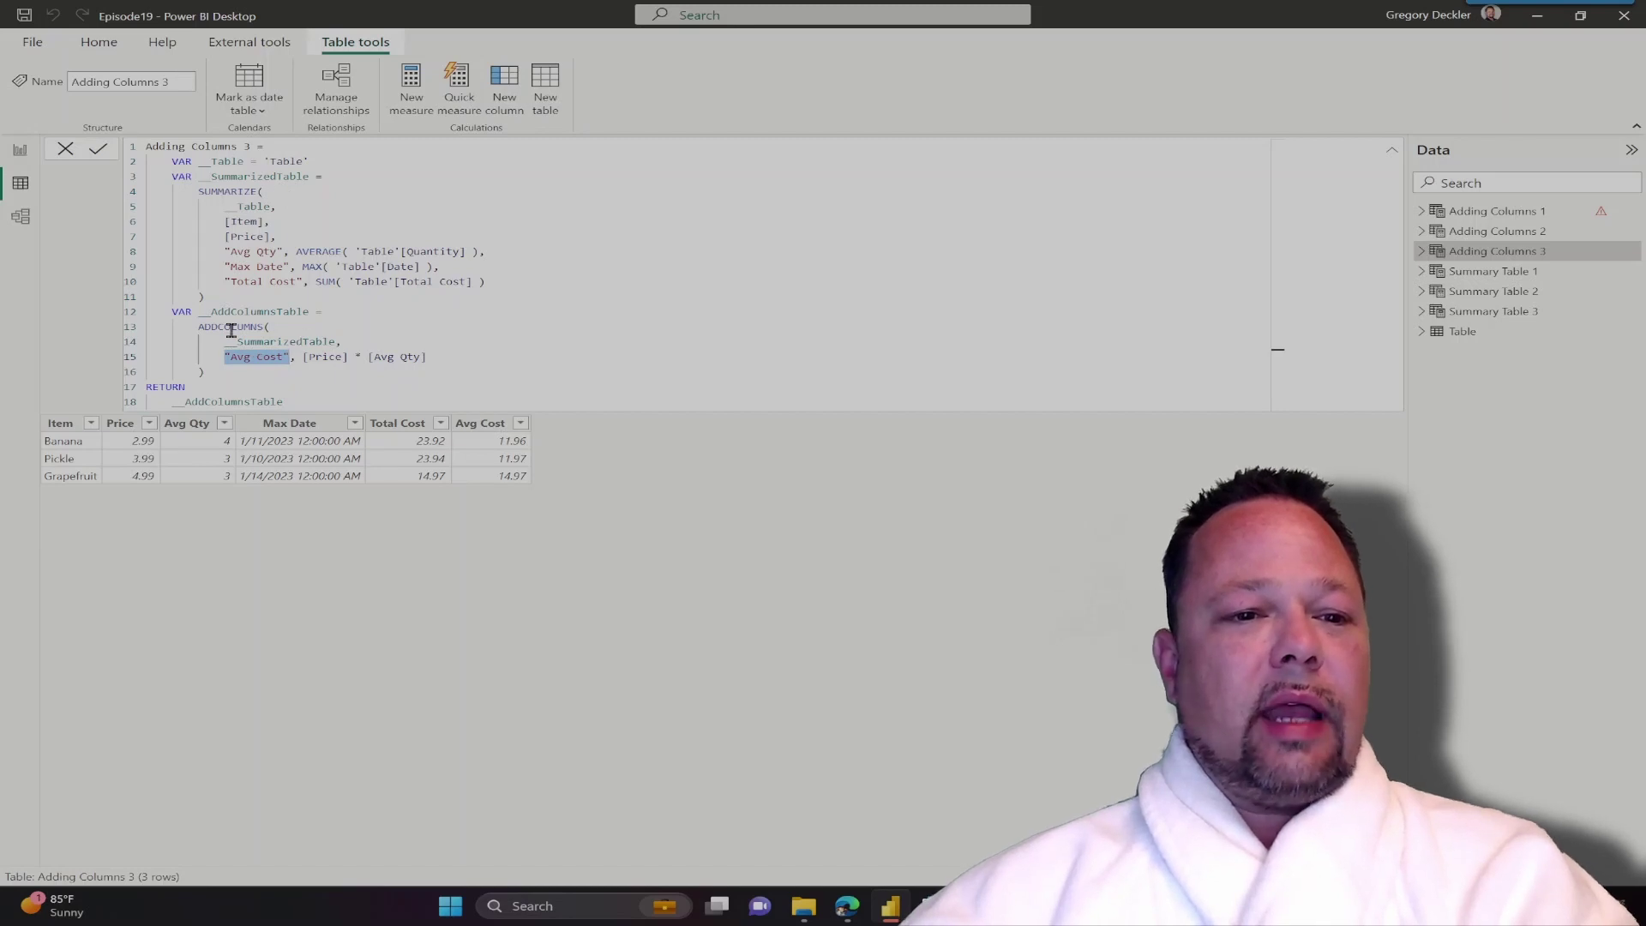
- Trace the variable chain from __Table through __SummarizedTable to RETURN __AddColumnsTable
{"action": "double_click", "coordinate": [240, 207]}
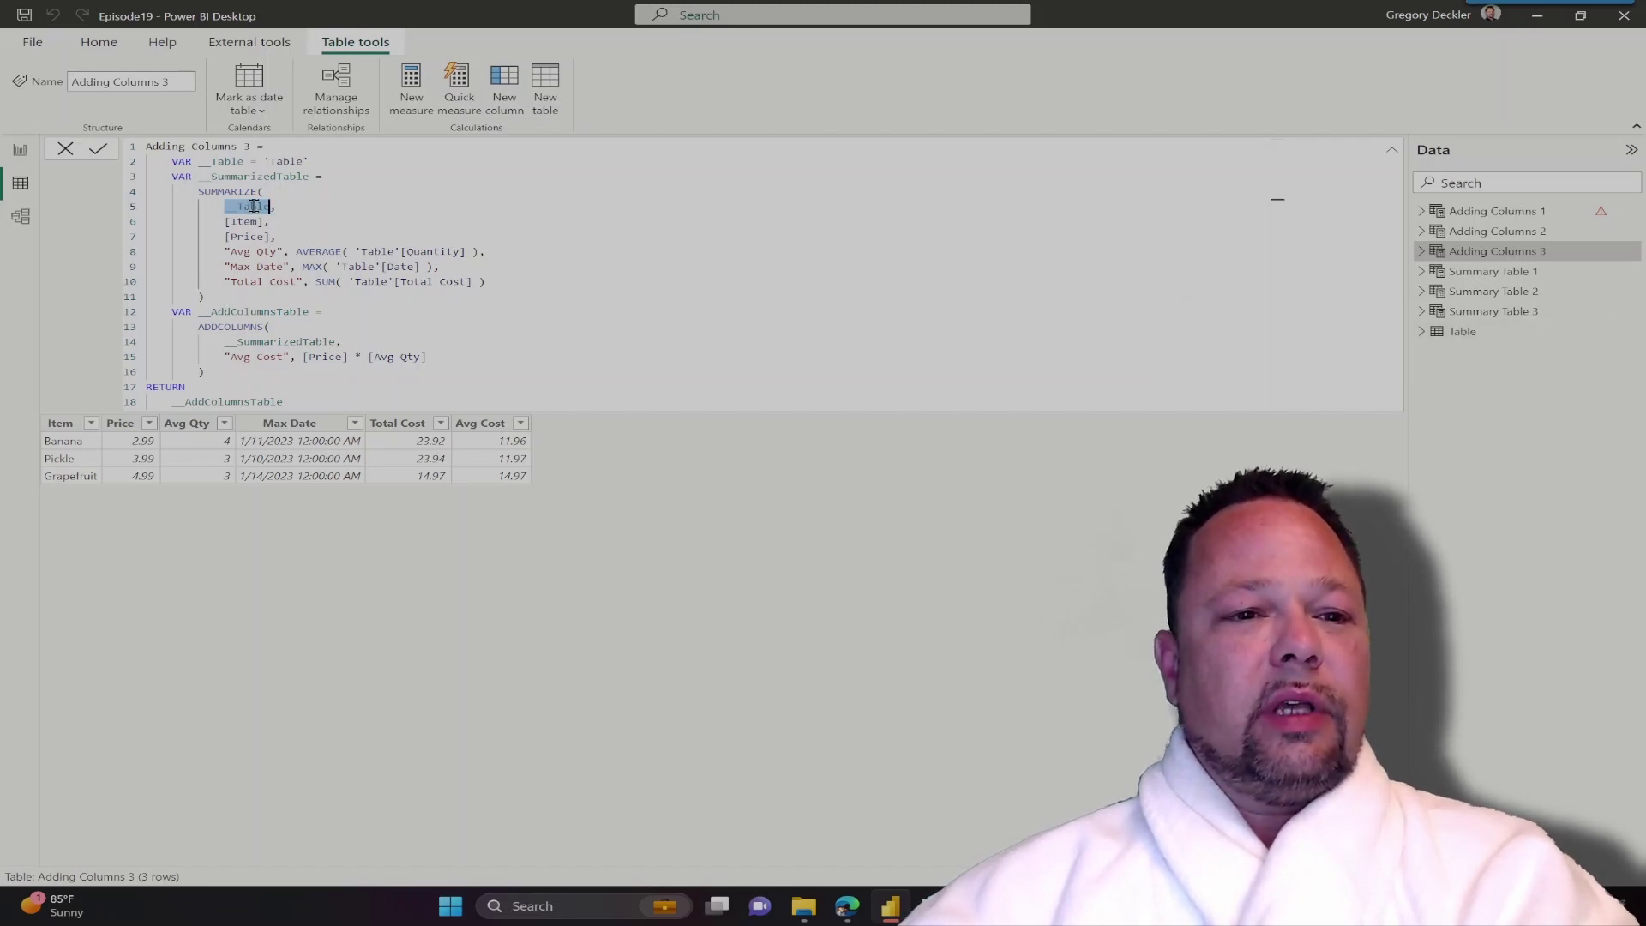
{"action": "left_click", "coordinate": [232, 180]}
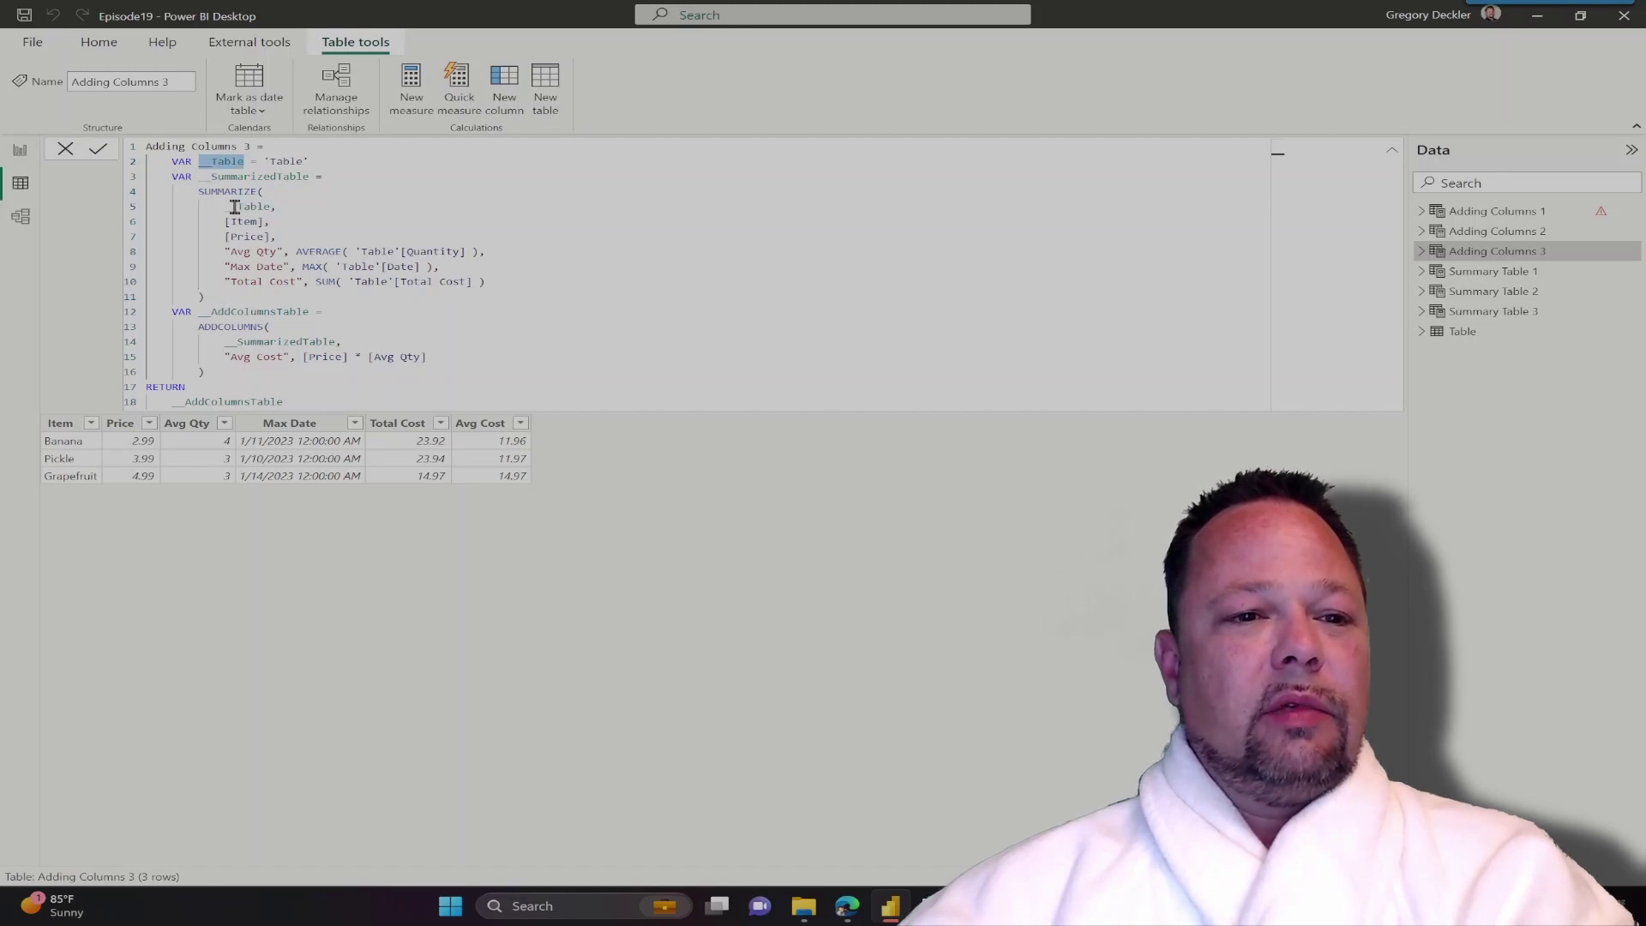
{"action": "double_click", "coordinate": [233, 178]}
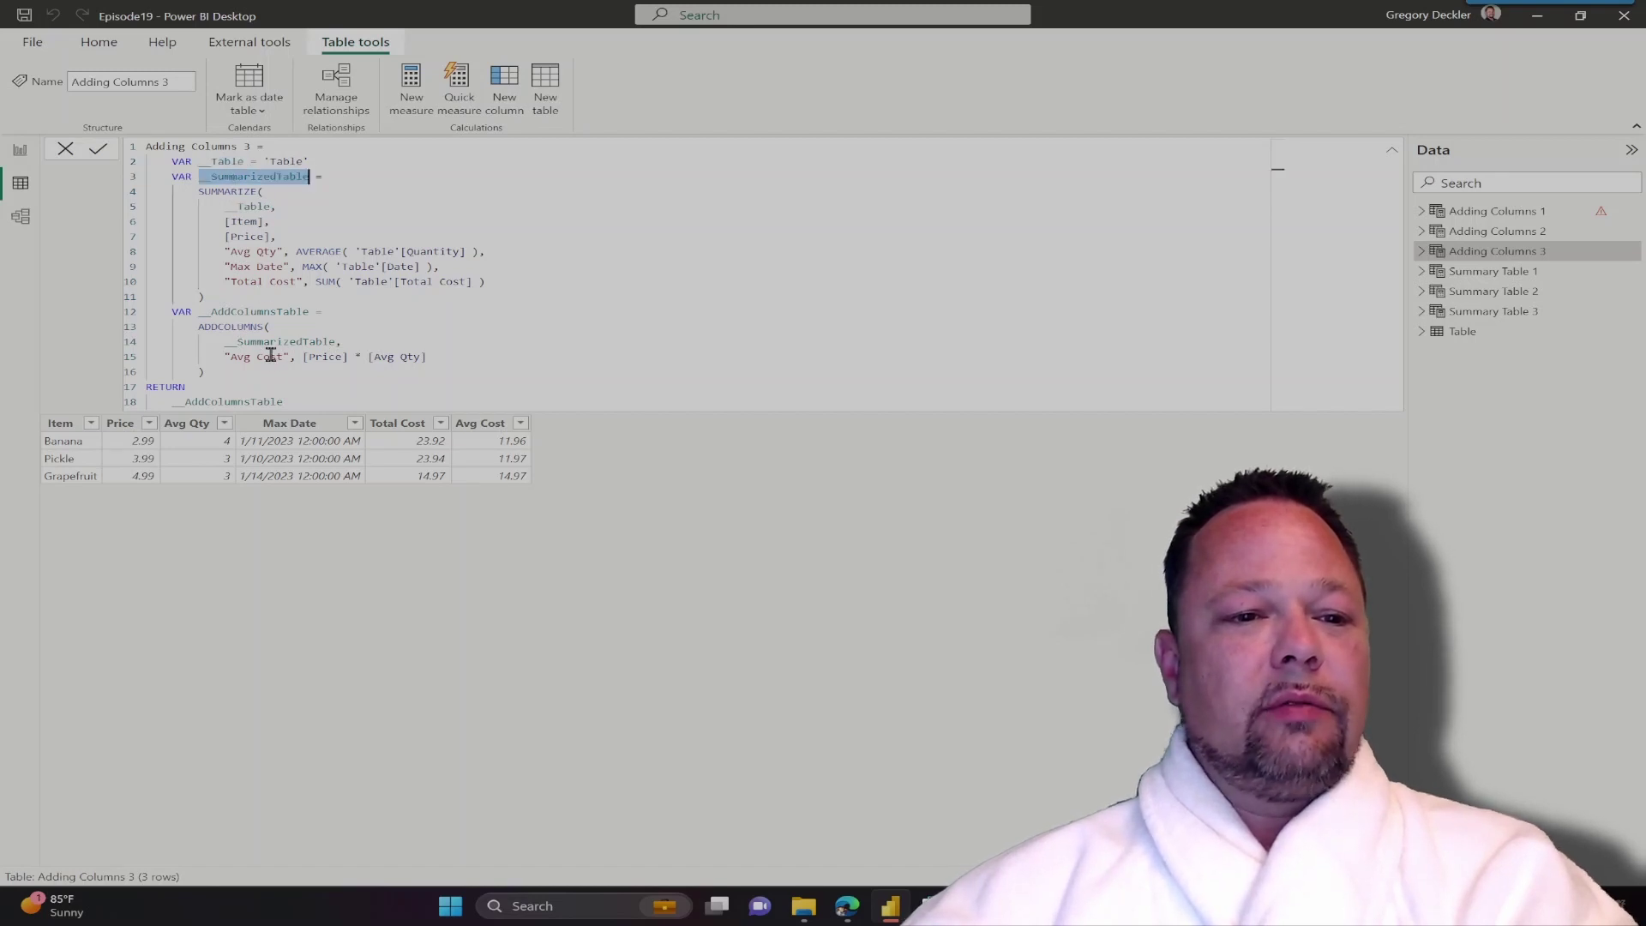
{"action": "left_click", "coordinate": [293, 399]}
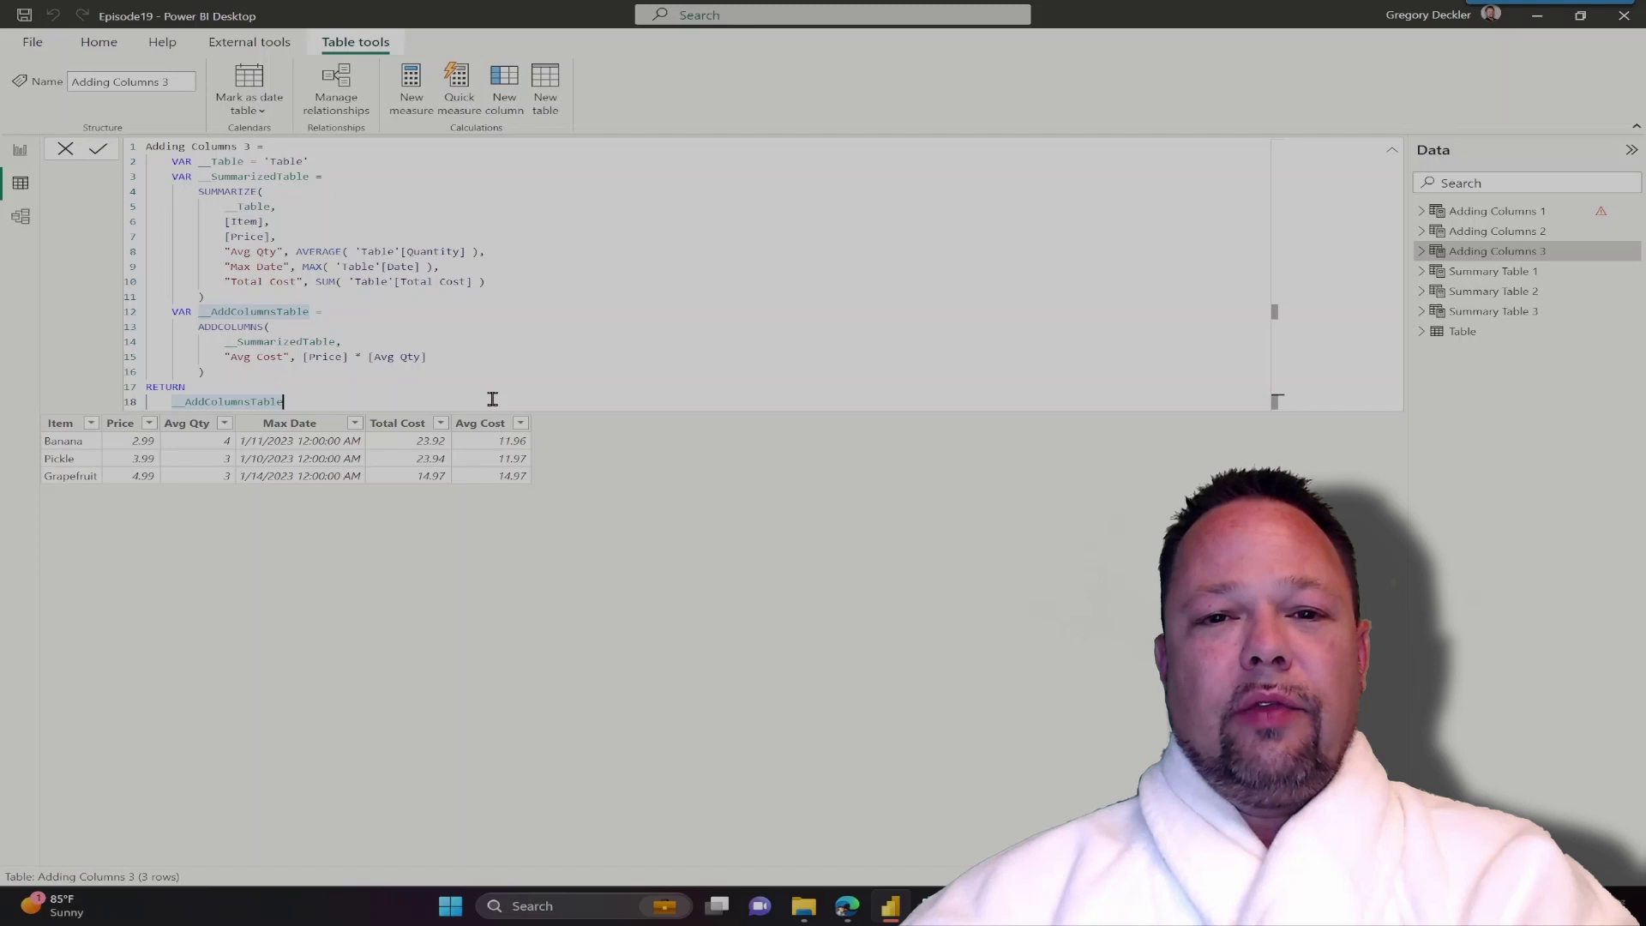